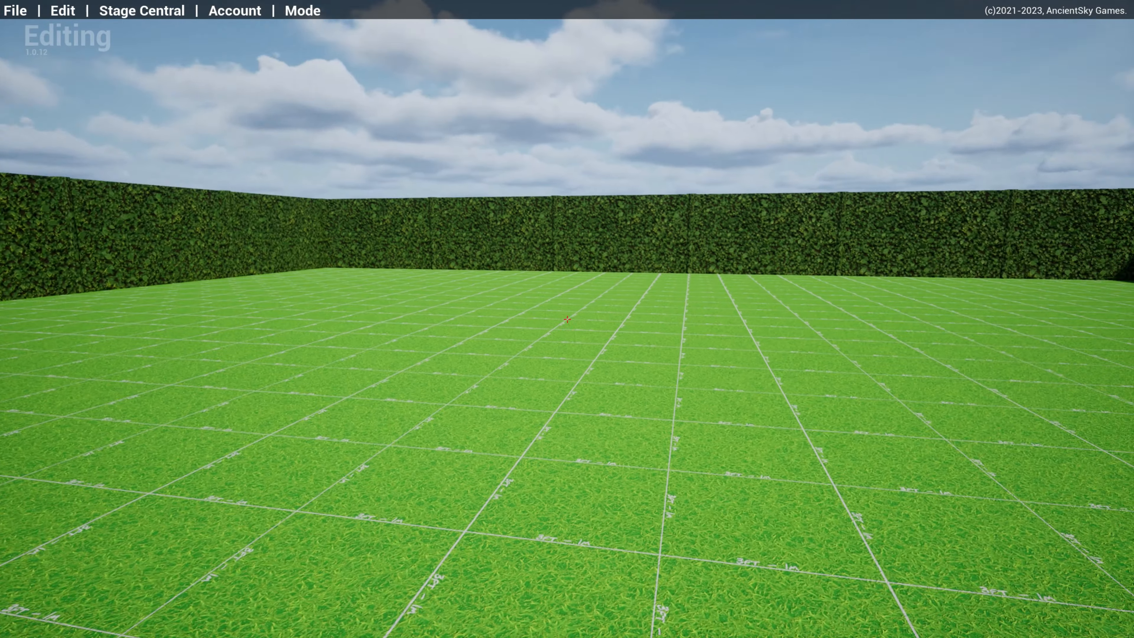
# Place a tan full-size USPSA target near the middle of the bay.
pyautogui.press('a')
pyautogui.press('d')
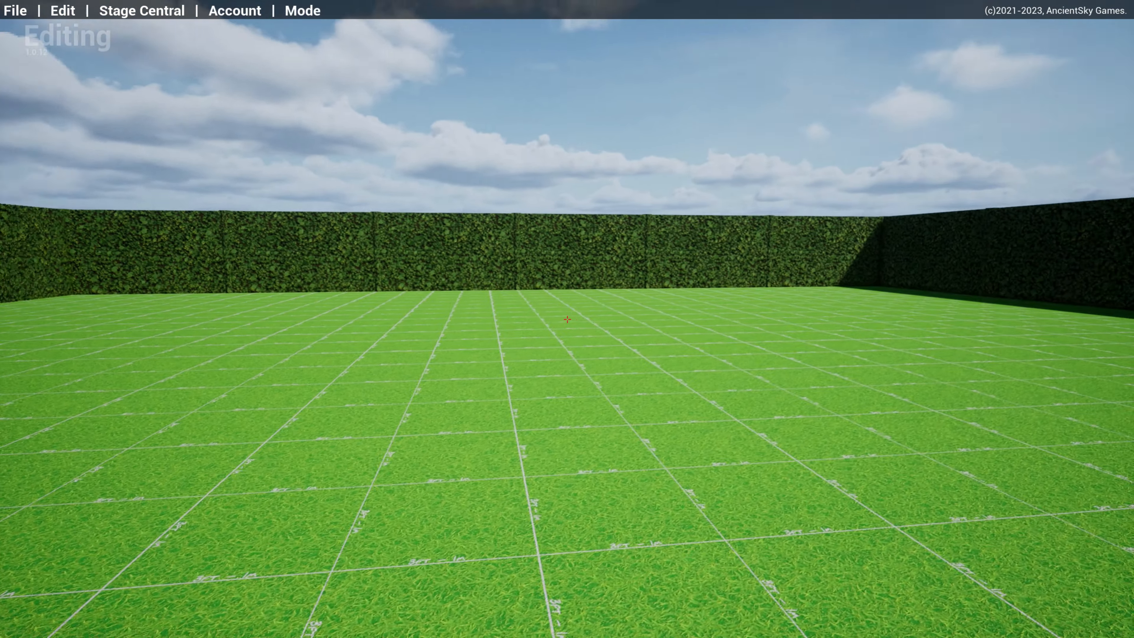
pyautogui.press('space')
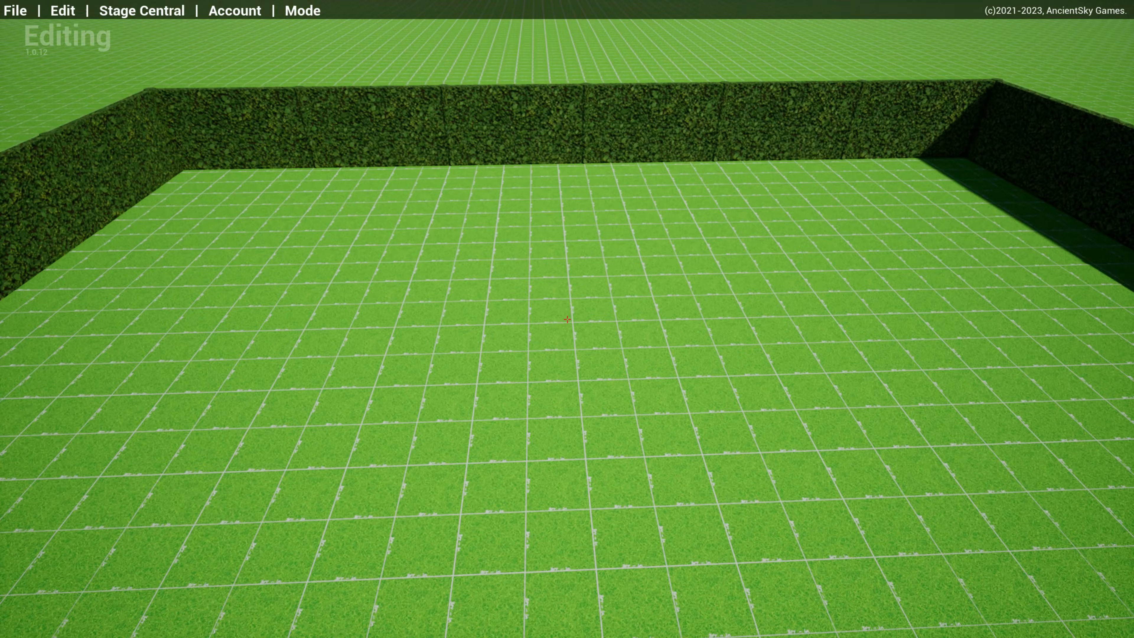
pyautogui.press('1')
pyautogui.click(567, 318)
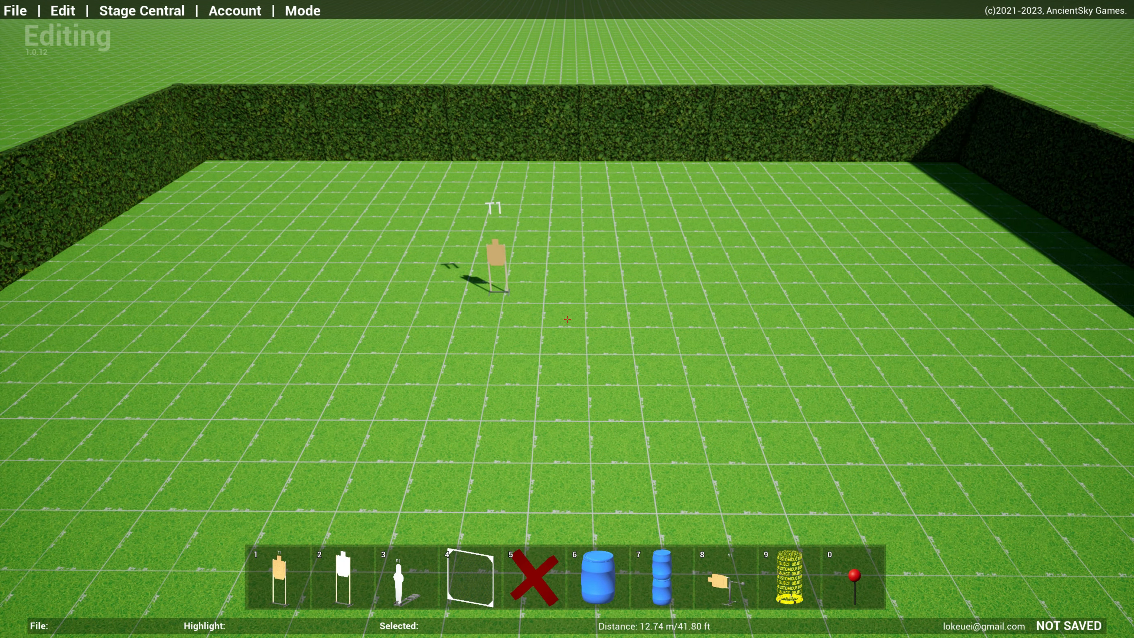
# Place a white no-shoot target beside the tan target, slightly to its right.
pyautogui.press('s')
pyautogui.press('2')
pyautogui.click(567, 318)
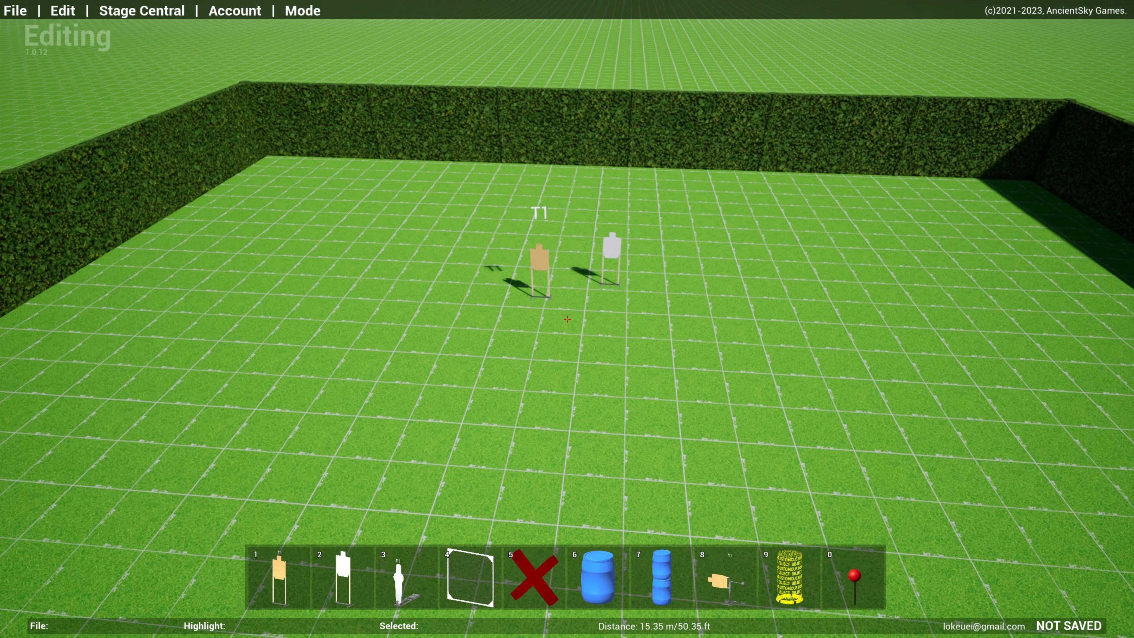
pyautogui.press('w')
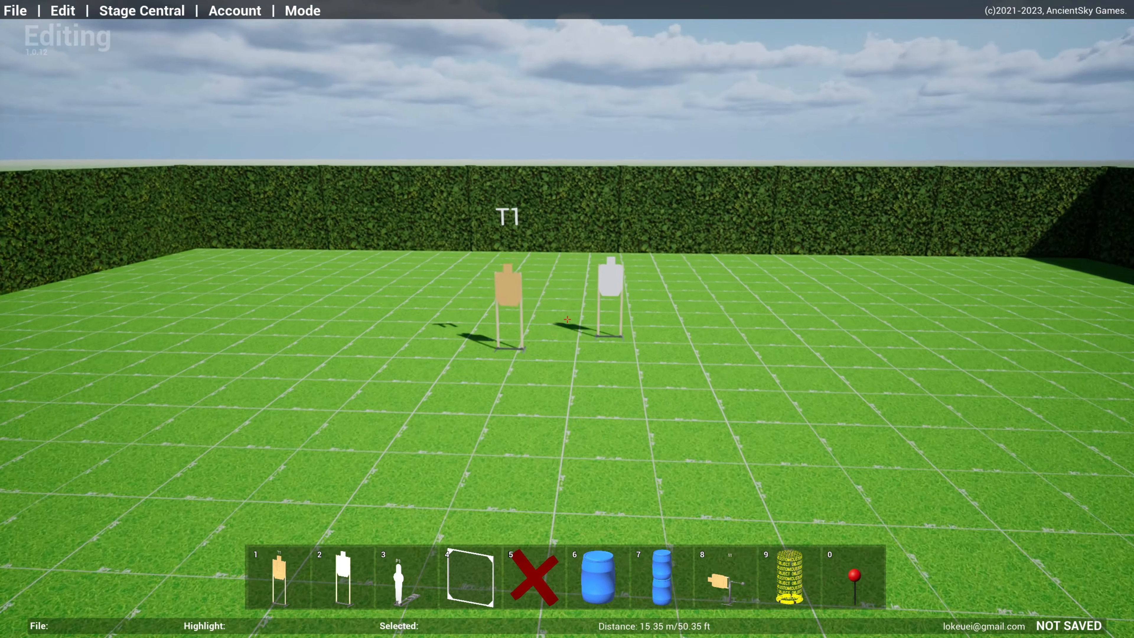
pyautogui.press('s')
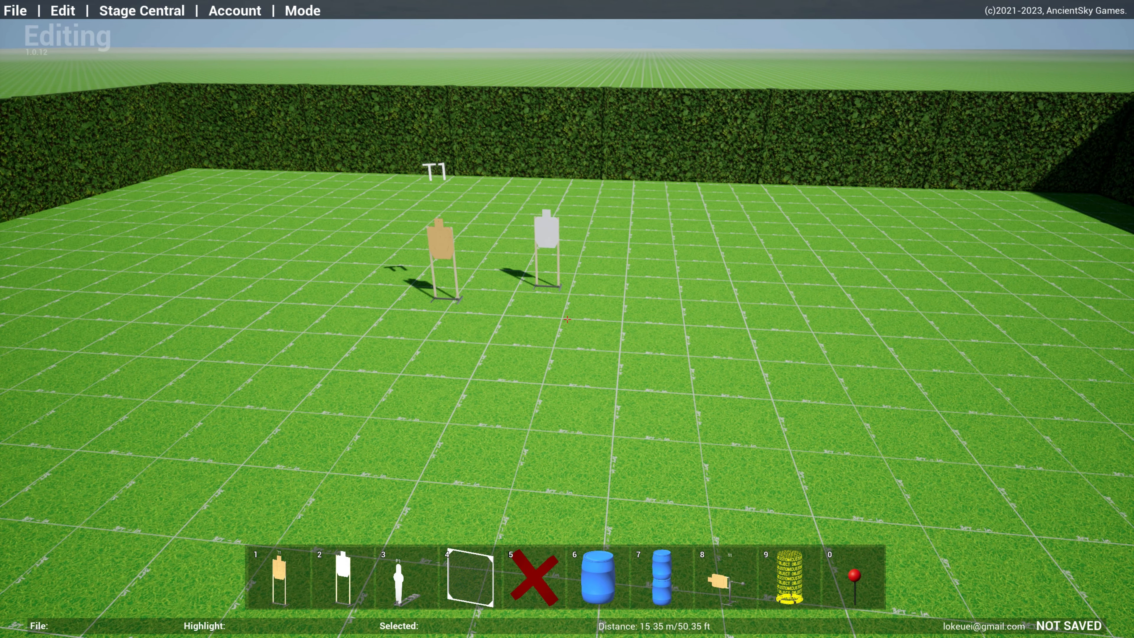
# Enable Free Mouse Mode in the settings and apply the change.
pyautogui.press('Escape')
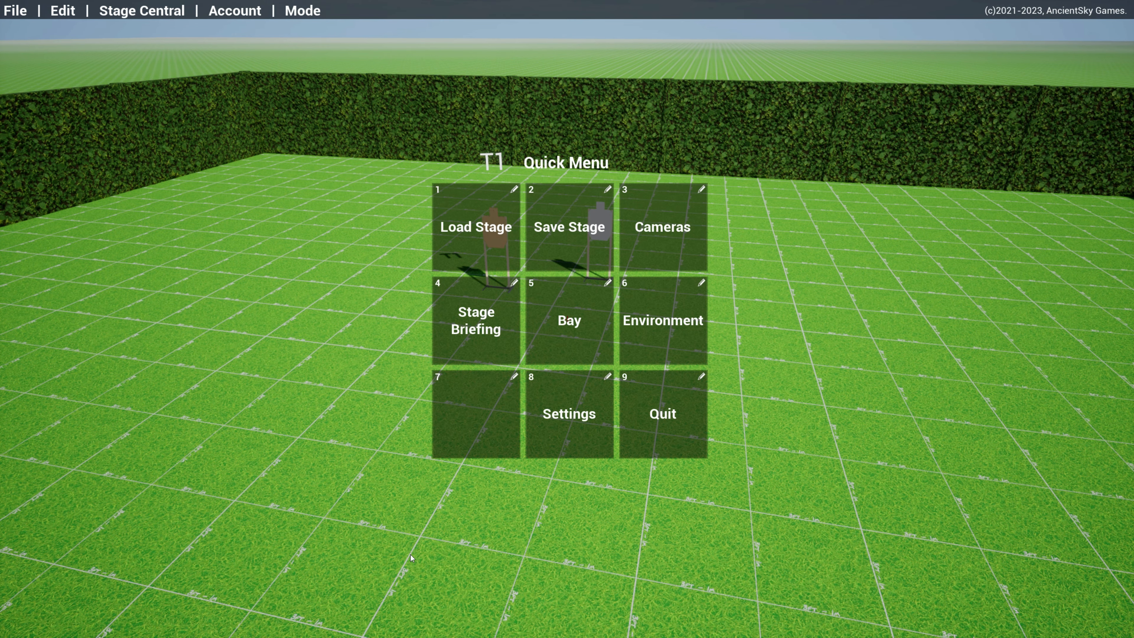
pyautogui.click(569, 419)
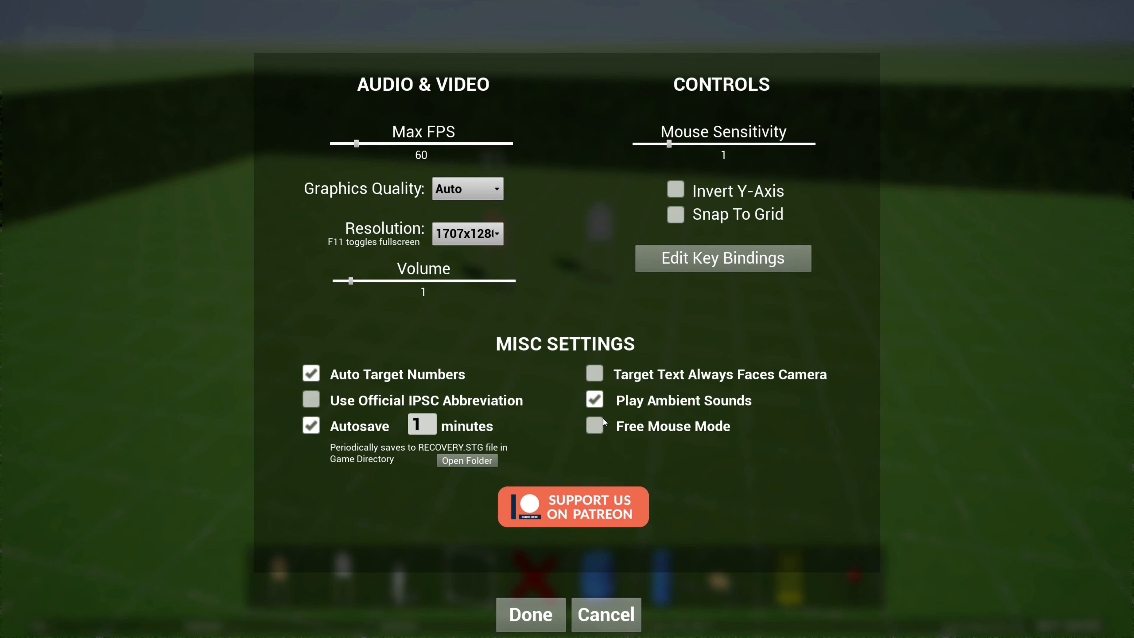
pyautogui.click(536, 616)
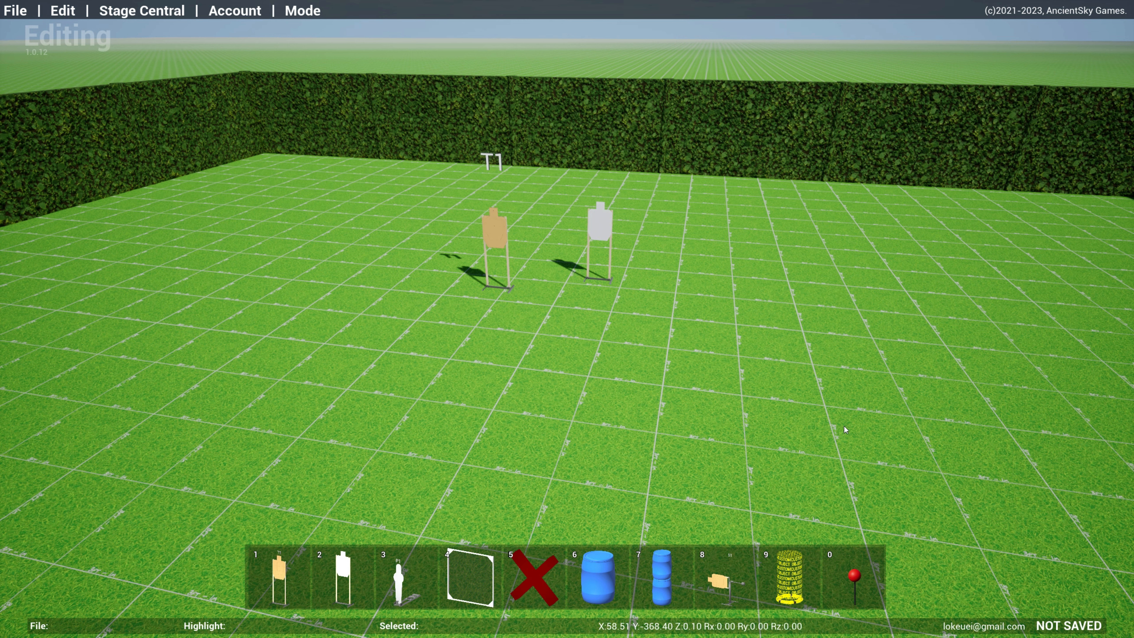
# Move the viewpoint sideways, forward and back to look at the two targets in the bay.
pyautogui.press('a')
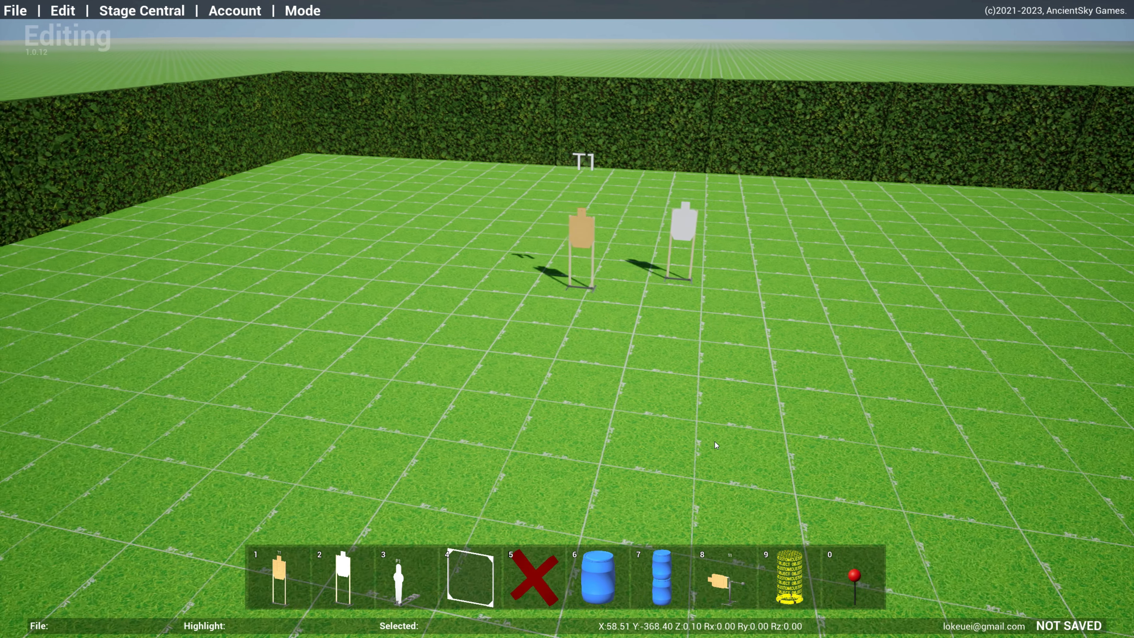
pyautogui.press('d')
pyautogui.press('w')
pyautogui.press('d')
pyautogui.press('s')
pyautogui.press('a')
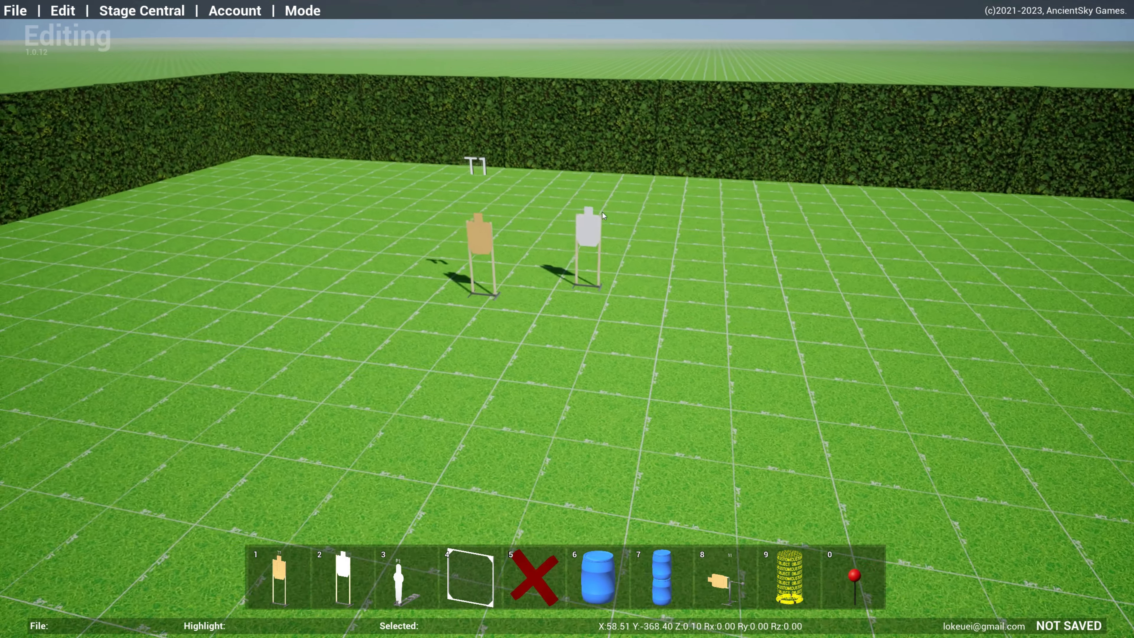
pyautogui.press('w')
pyautogui.press('d')
pyautogui.press('s')
pyautogui.press('a')
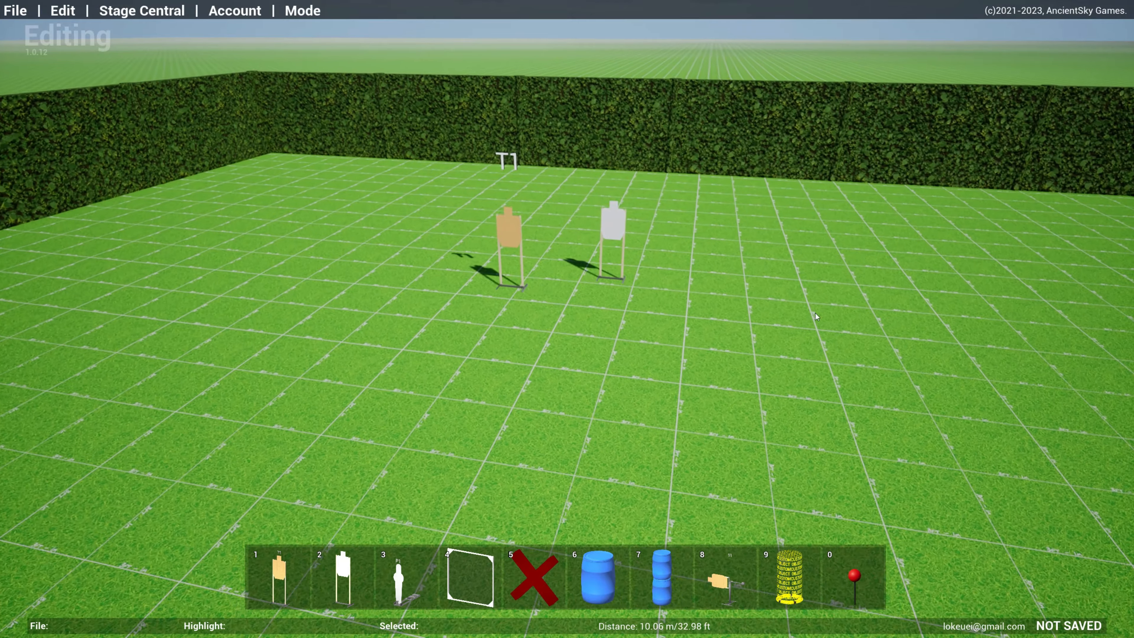
pyautogui.press('w')
pyautogui.press('s')
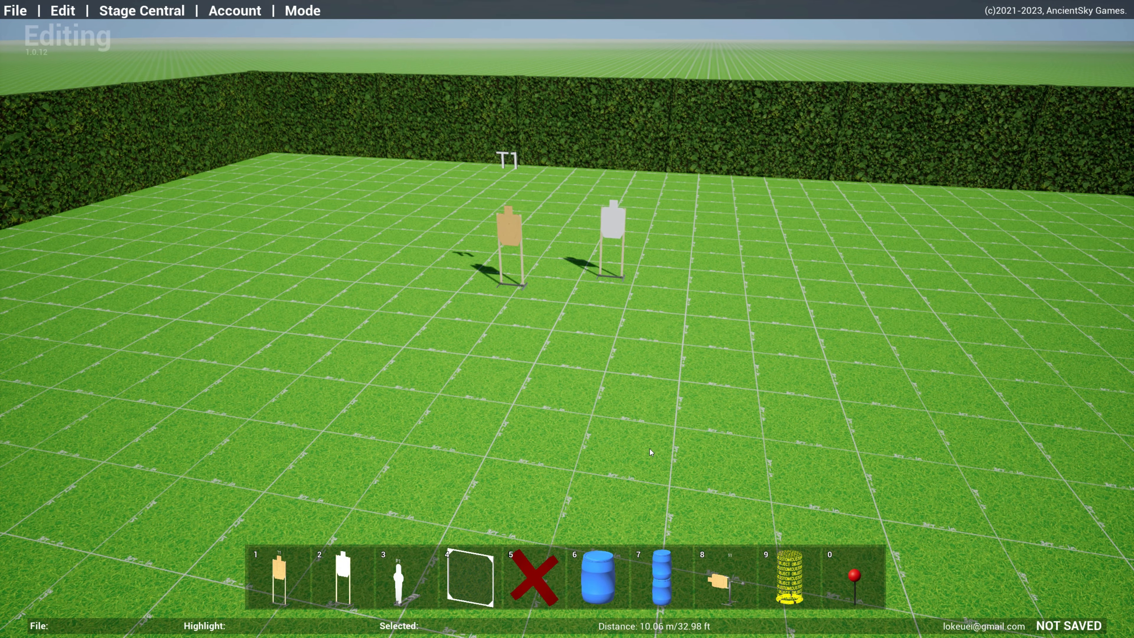
# Turn and move the view around the two targets to examine them from several angles.
pyautogui.moveTo(653, 455); pyautogui.dragTo(791, 436, button='right')
pyautogui.press('a')
pyautogui.press('w')
pyautogui.press('d')
pyautogui.press('s')
pyautogui.press('a')
pyautogui.press('w')
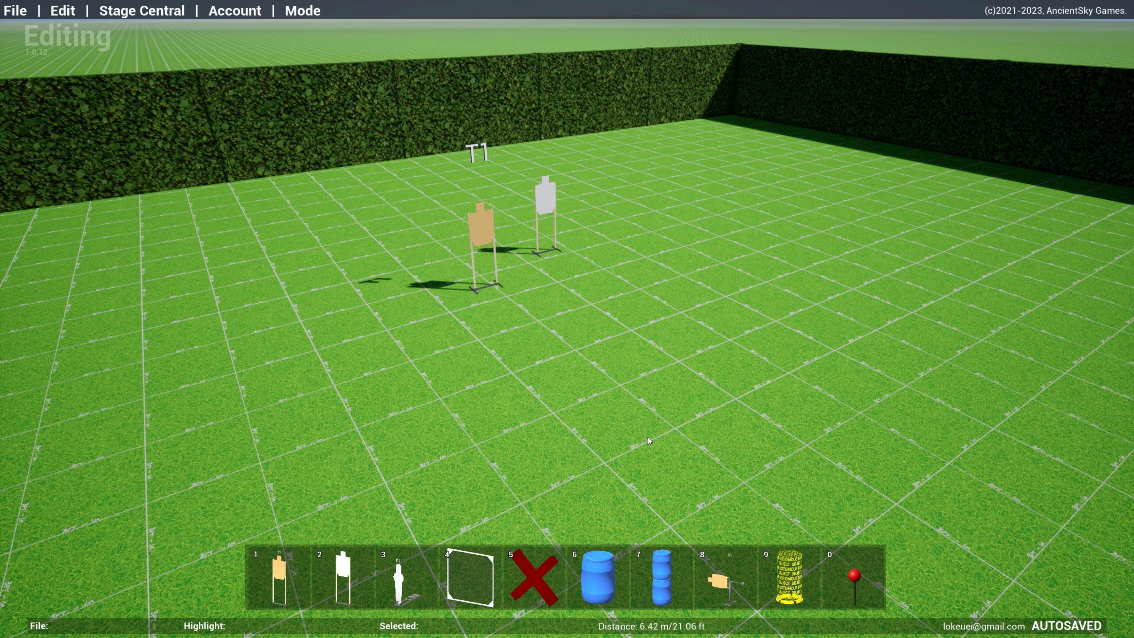
pyautogui.moveTo(687, 434); pyautogui.dragTo(598, 429, button='right')
pyautogui.press('d')
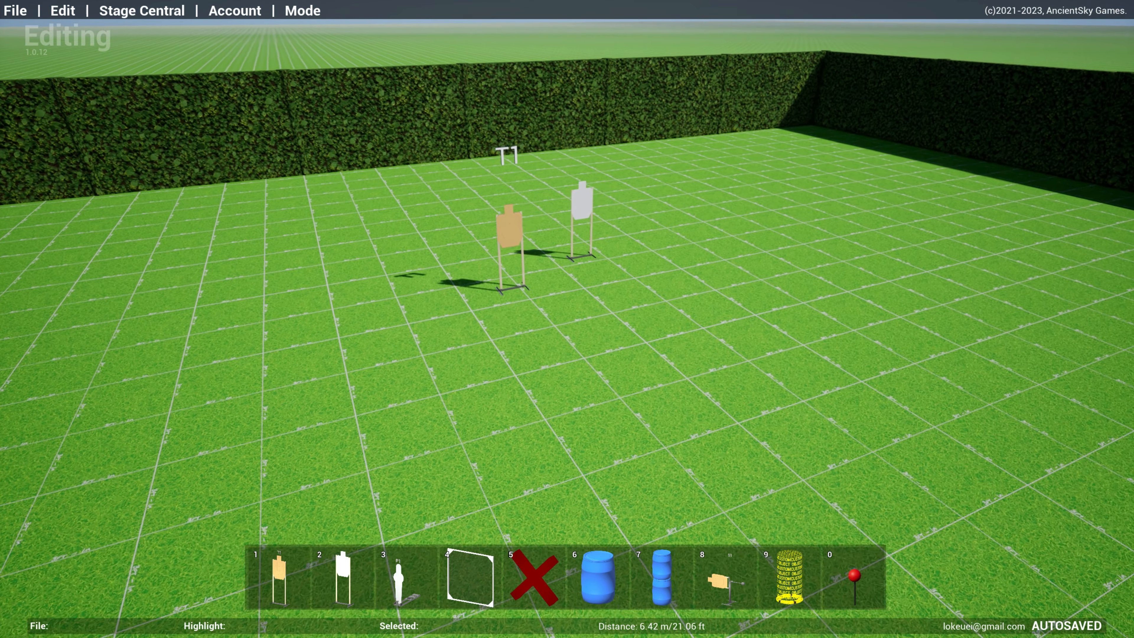
pyautogui.press('w')
pyautogui.press('d')
pyautogui.moveTo(724, 371); pyautogui.dragTo(660, 380, button='right')
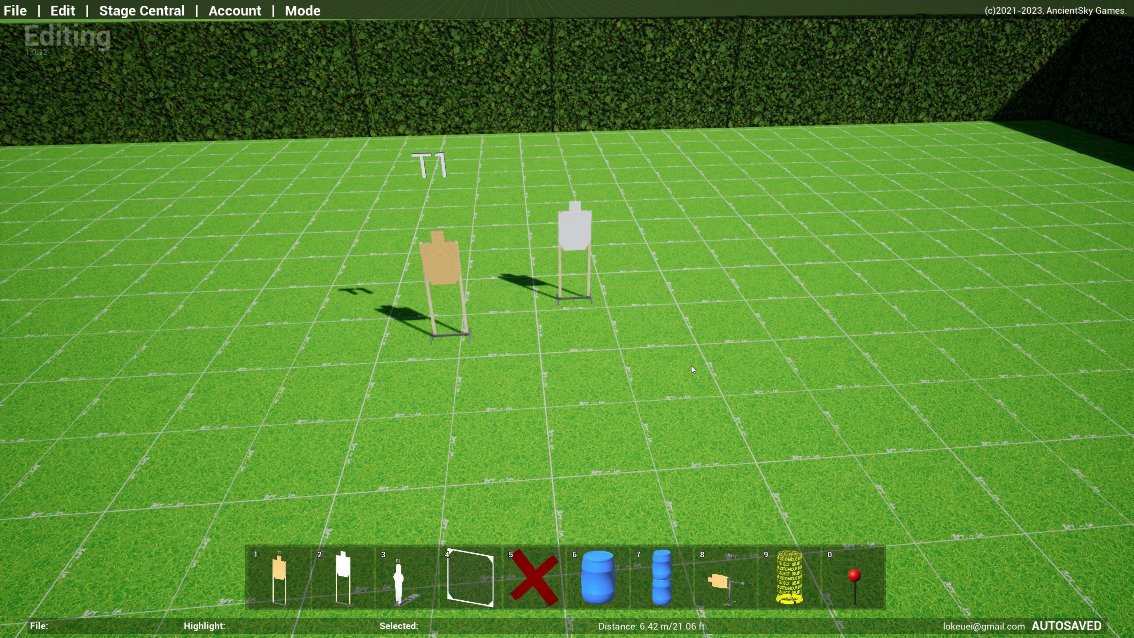
pyautogui.moveTo(719, 411); pyautogui.dragTo(696, 371, button='right')
pyautogui.press('s')
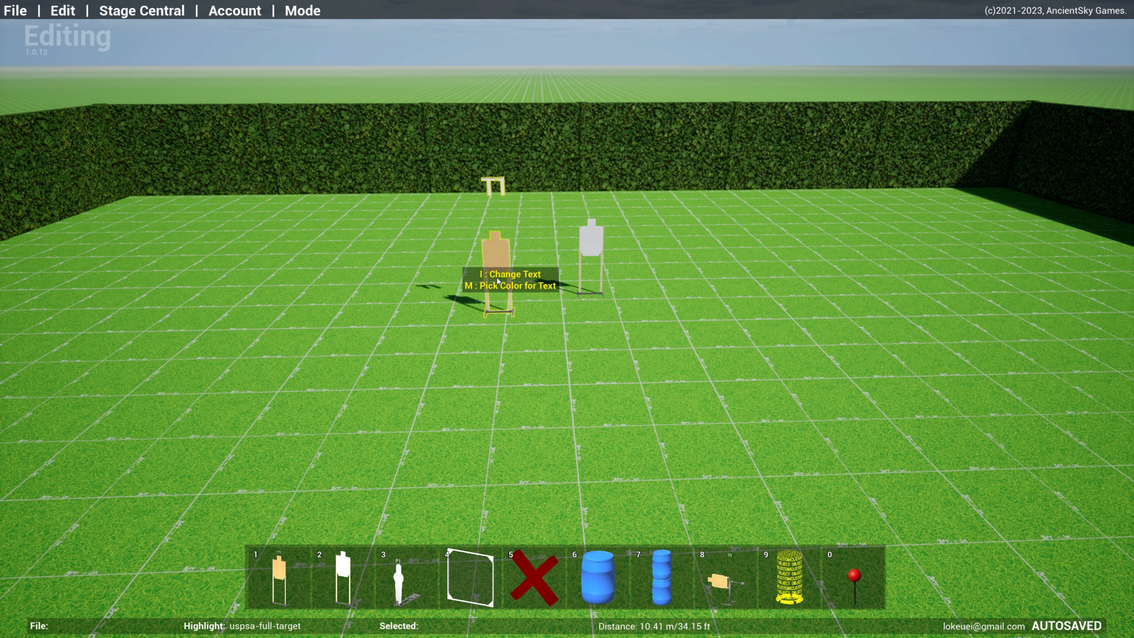
# Move the tan T1 target farther back and to the left, and rotate it to a slight angle.
pyautogui.moveTo(499, 260); pyautogui.dragTo(451, 299)
pyautogui.scroll(-2, 711, 348)
pyautogui.scroll(-10, 711, 349)
pyautogui.scroll(-4, 447, 333)
pyautogui.scroll(2, 437, 329)
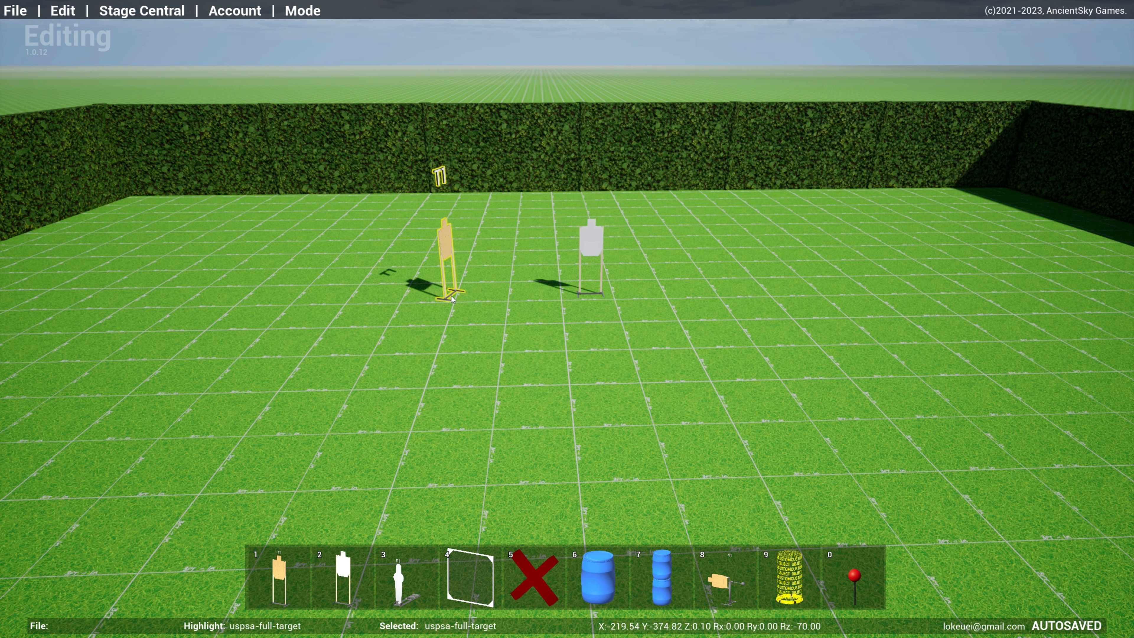
pyautogui.scroll(13, 452, 300)
pyautogui.scroll(5, 451, 296)
pyautogui.click(454, 297)
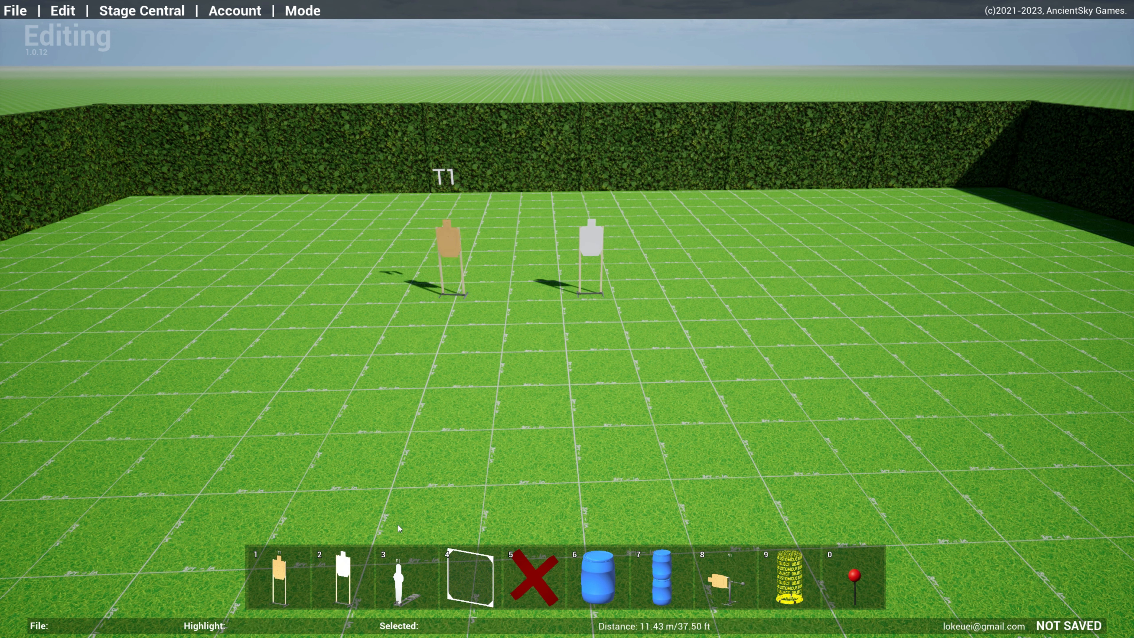
# Place a second white target in front of the other two and a plastic barrel stack to its right.
pyautogui.click(345, 575)
pyautogui.click(519, 341)
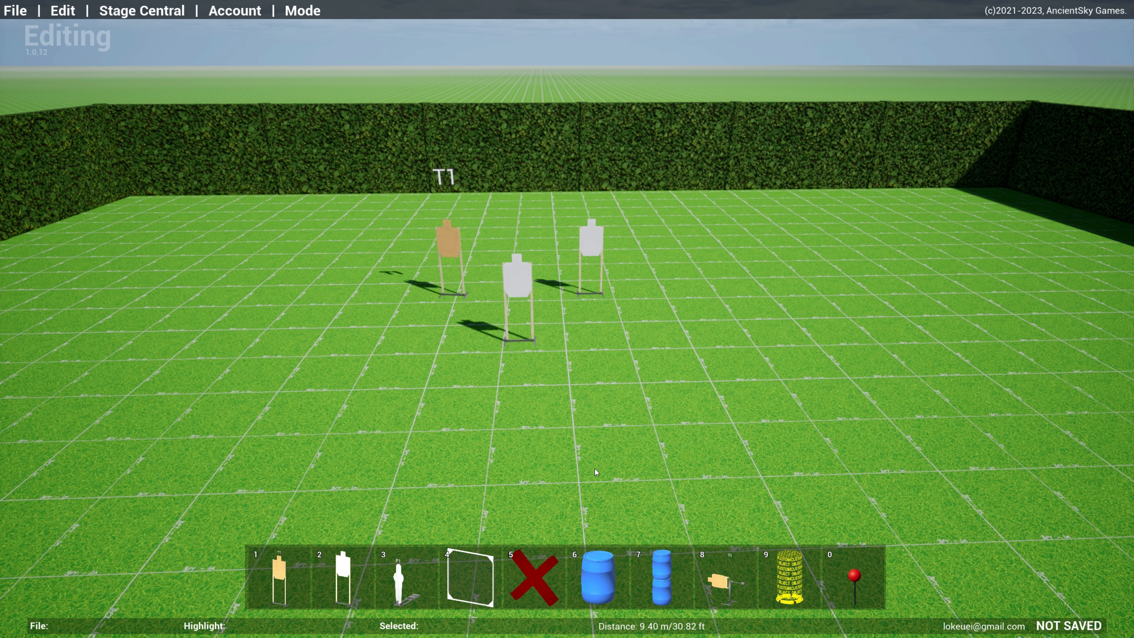
pyautogui.press('7')
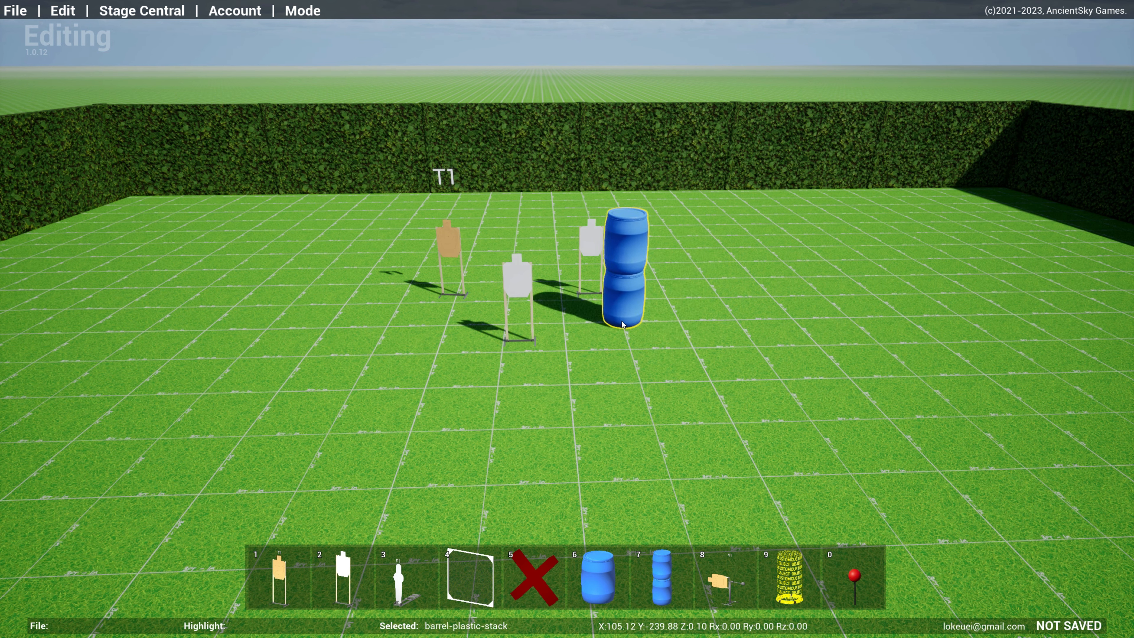
pyautogui.click(608, 313)
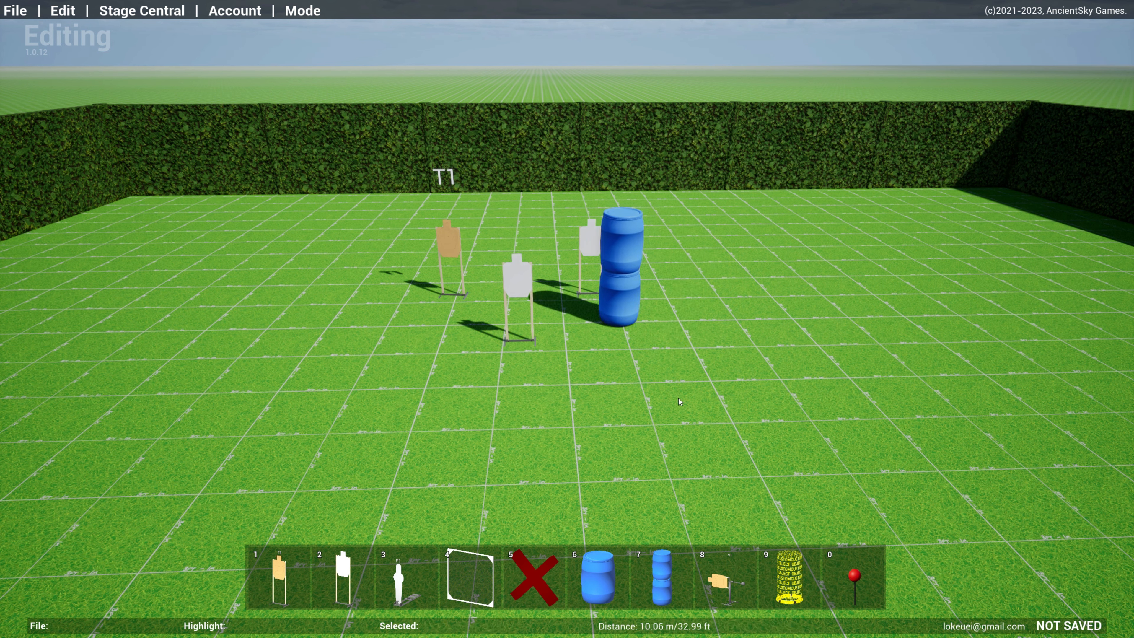
# Open the stage's camera setup, view the Default camera's preview, and close it.
pyautogui.click(62, 11)
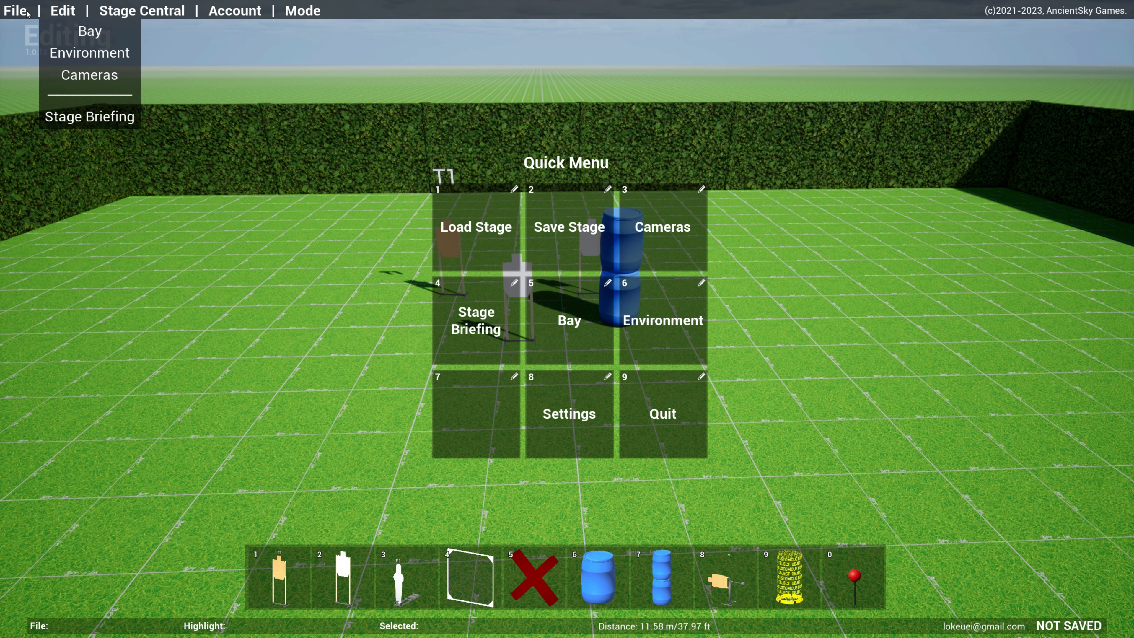
pyautogui.click(20, 10)
pyautogui.click(65, 10)
pyautogui.click(691, 235)
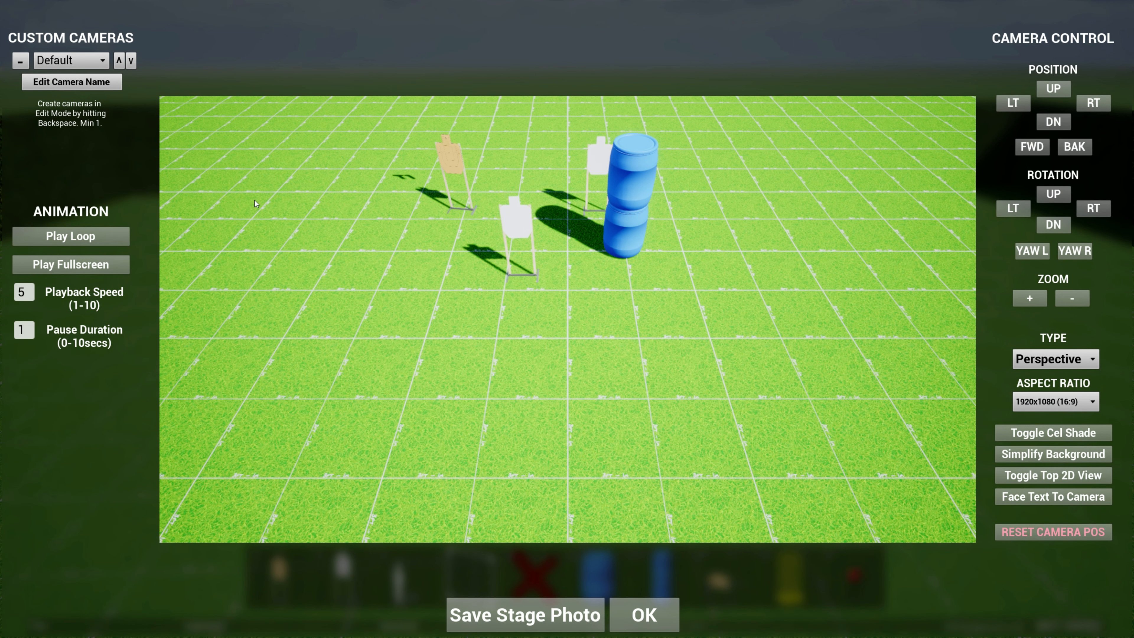
pyautogui.click(643, 615)
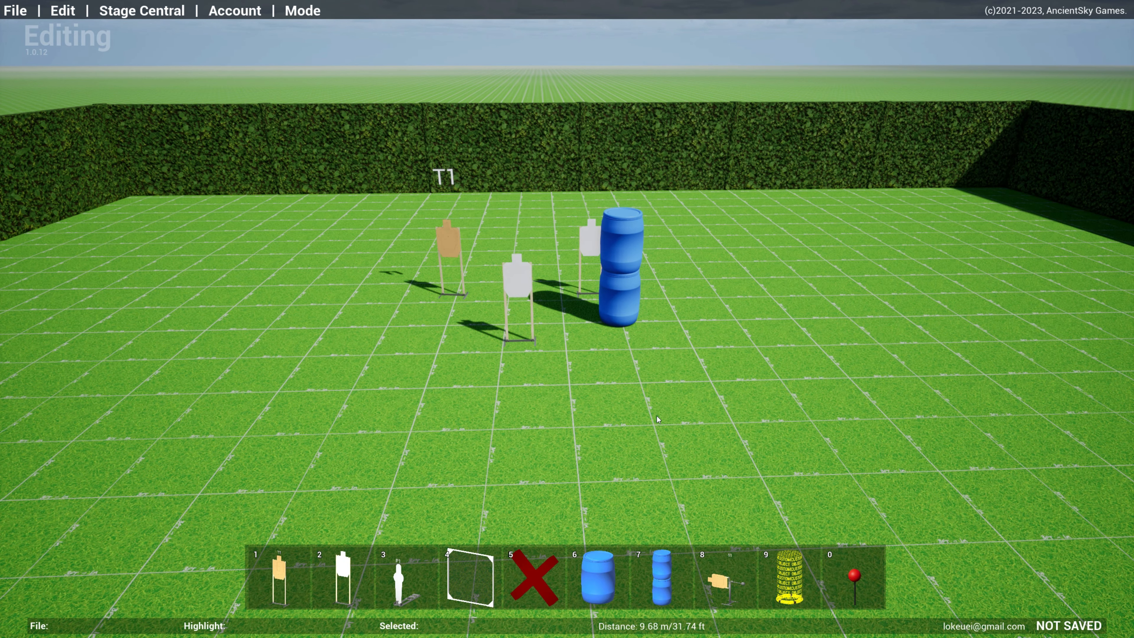
# Place a USPSA swinger target between the front white target and the barrel stack.
pyautogui.moveTo(757, 411); pyautogui.dragTo(576, 486, button='right')
pyautogui.press('d')
pyautogui.press('d')
pyautogui.press('a')
pyautogui.press('w')
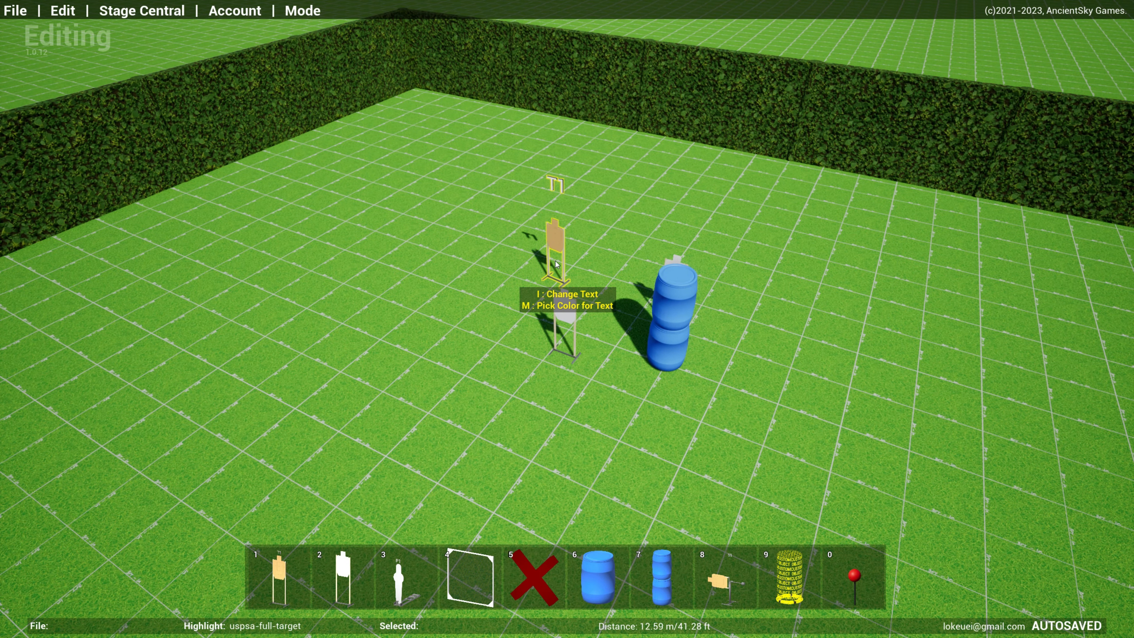
pyautogui.click(728, 585)
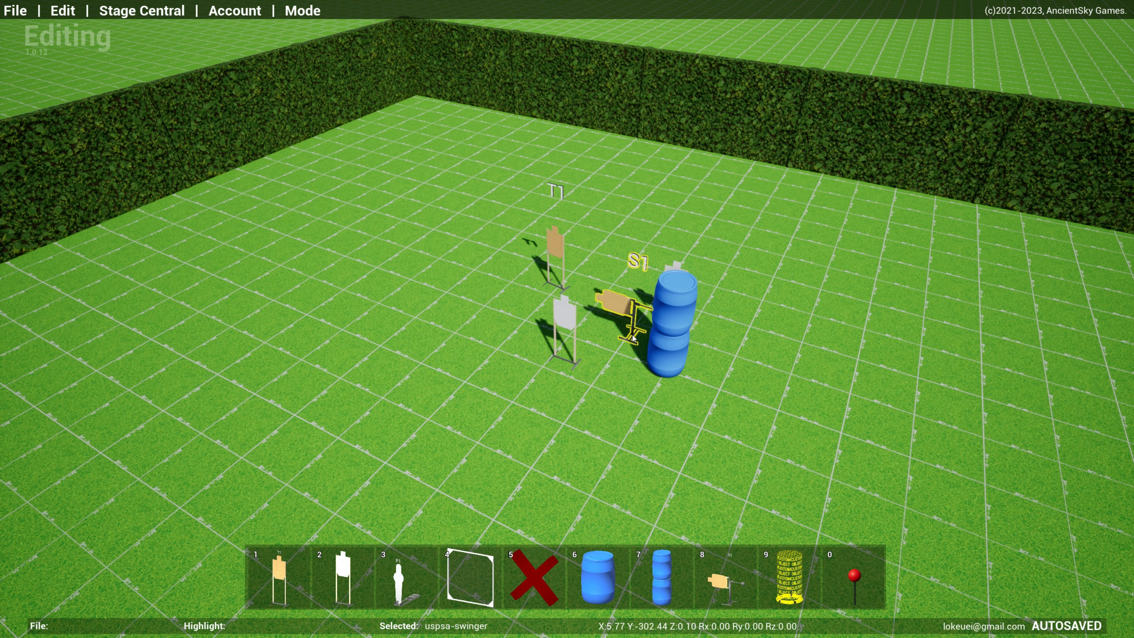
pyautogui.click(627, 333)
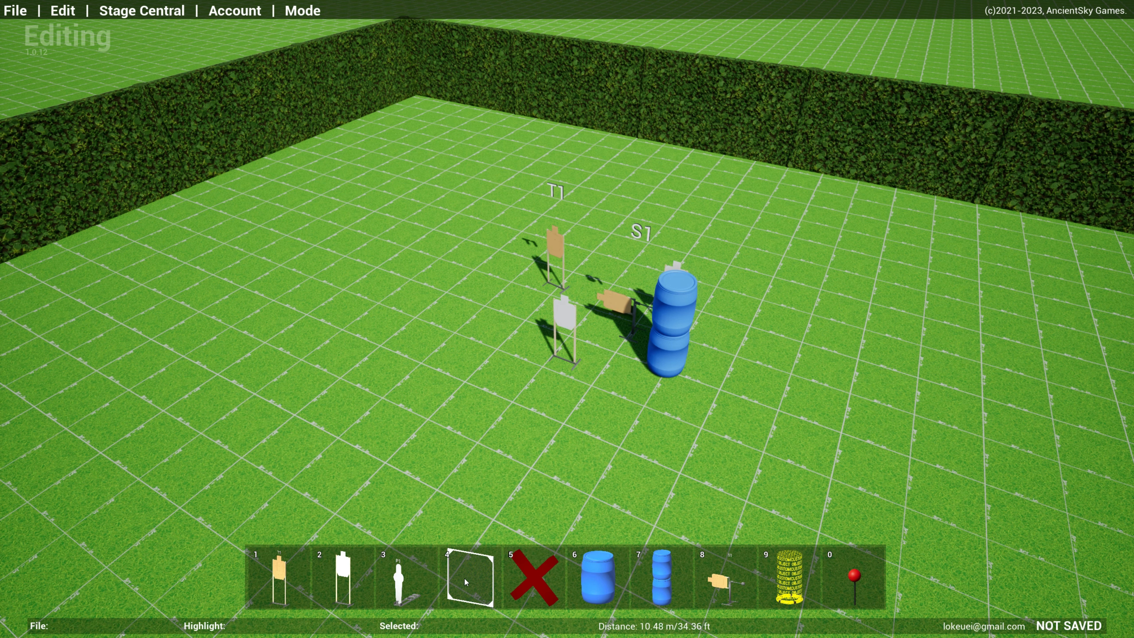
# Place a 2x2 metric wall to the right of the barrel stack, rotated to run front to back.
pyautogui.press('4')
pyautogui.scroll(-5, 732, 398)
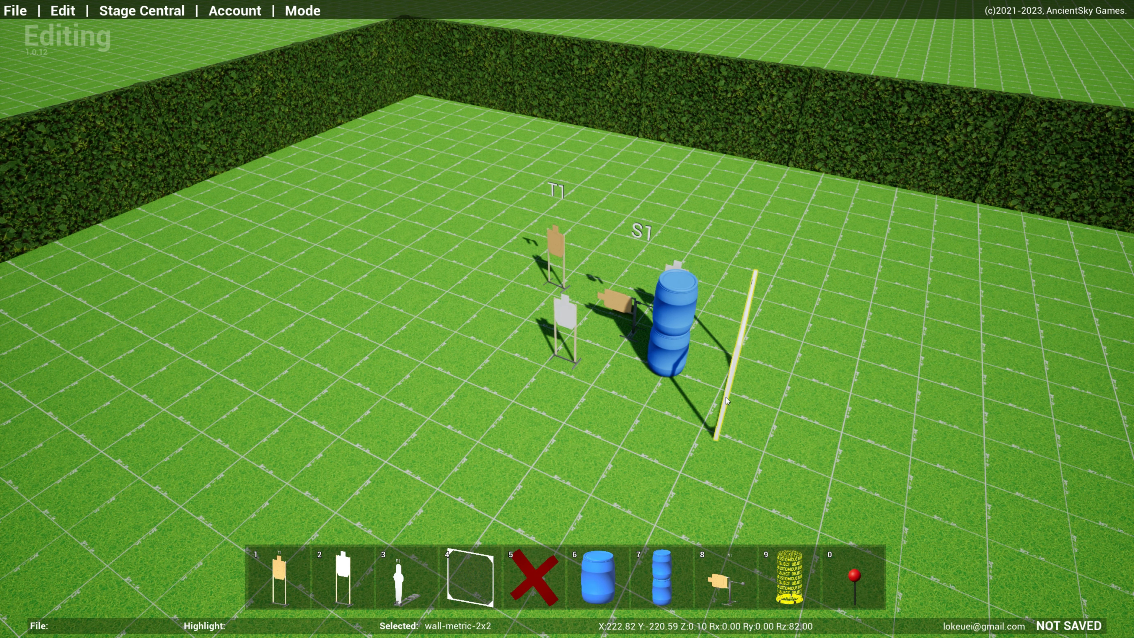
pyautogui.scroll(1, 723, 390)
pyautogui.click(722, 388)
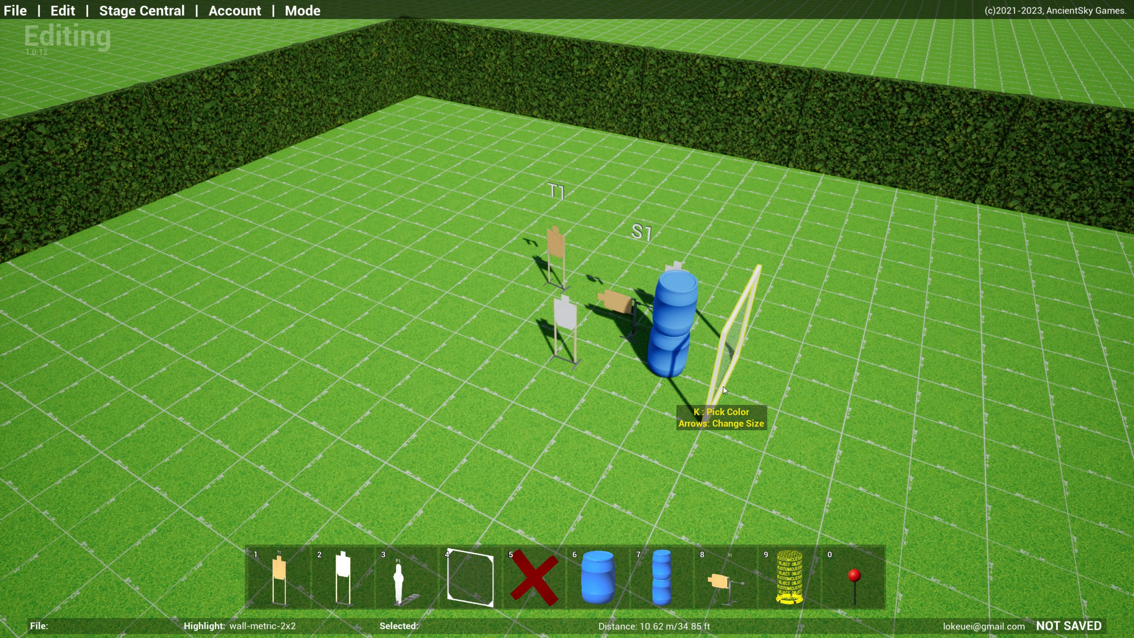
# Place a second 2x2 metric wall in front of the barrel stack, rotated 180 degrees and meeting the first wall at a corner.
pyautogui.press('4')
pyautogui.scroll(12, 657, 417)
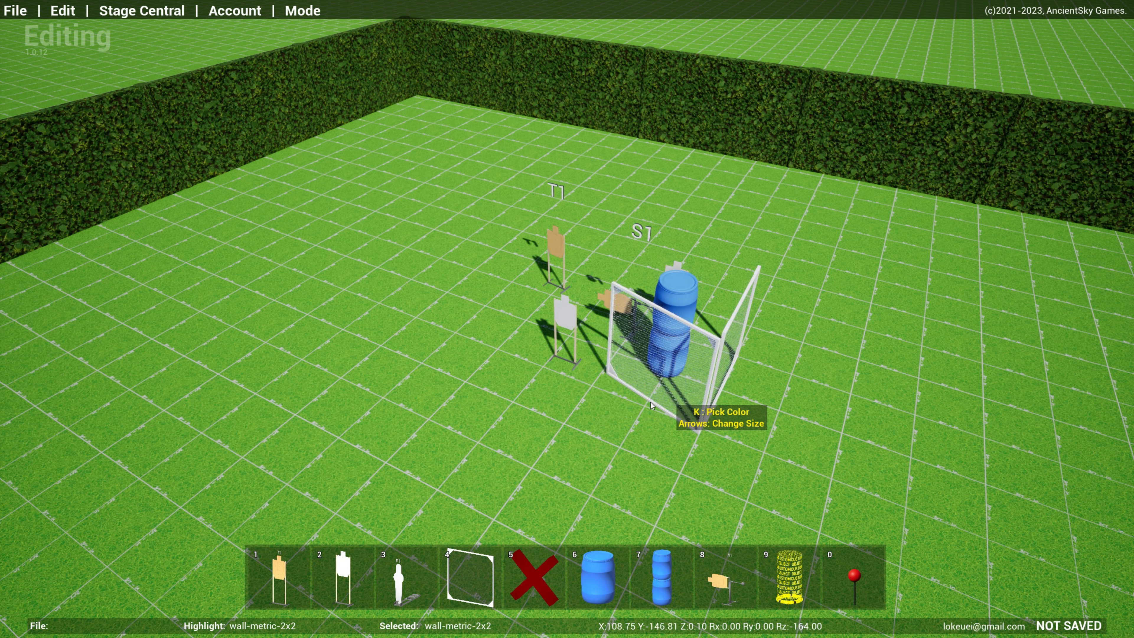
pyautogui.scroll(2, 650, 407)
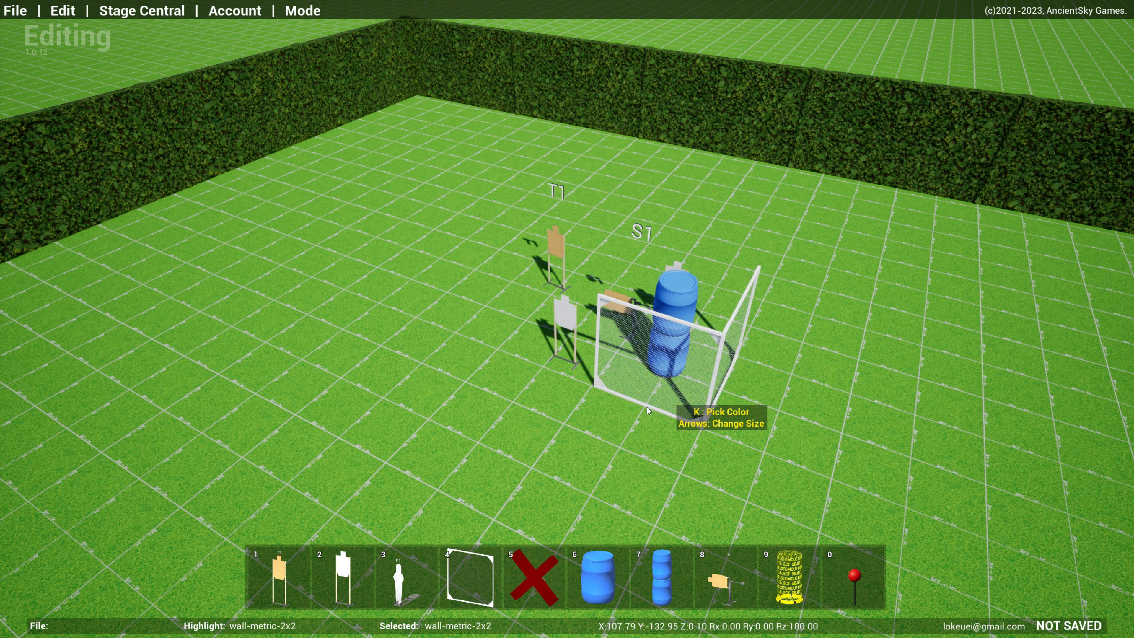
pyautogui.click(649, 411)
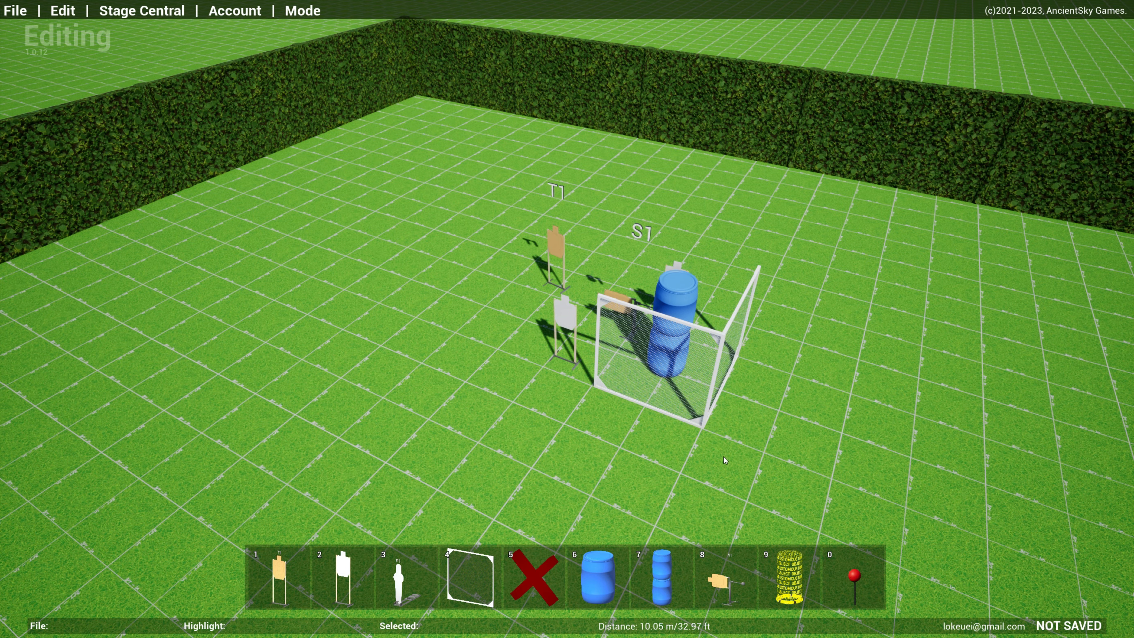
# Examine the wall corner, barrel stack and targets from several angles.
pyautogui.moveTo(648, 410); pyautogui.dragTo(870, 410, button='right')
pyautogui.press('a')
pyautogui.press('d')
pyautogui.moveTo(781, 469); pyautogui.dragTo(691, 469, button='right')
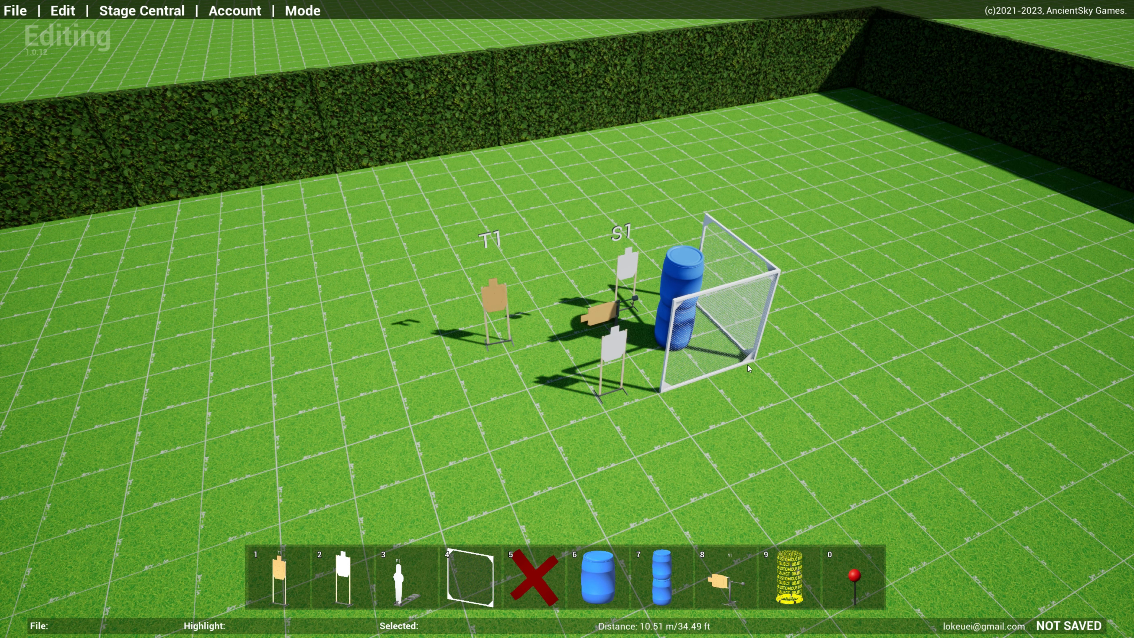
pyautogui.moveTo(747, 365); pyautogui.dragTo(810, 386, button='right')
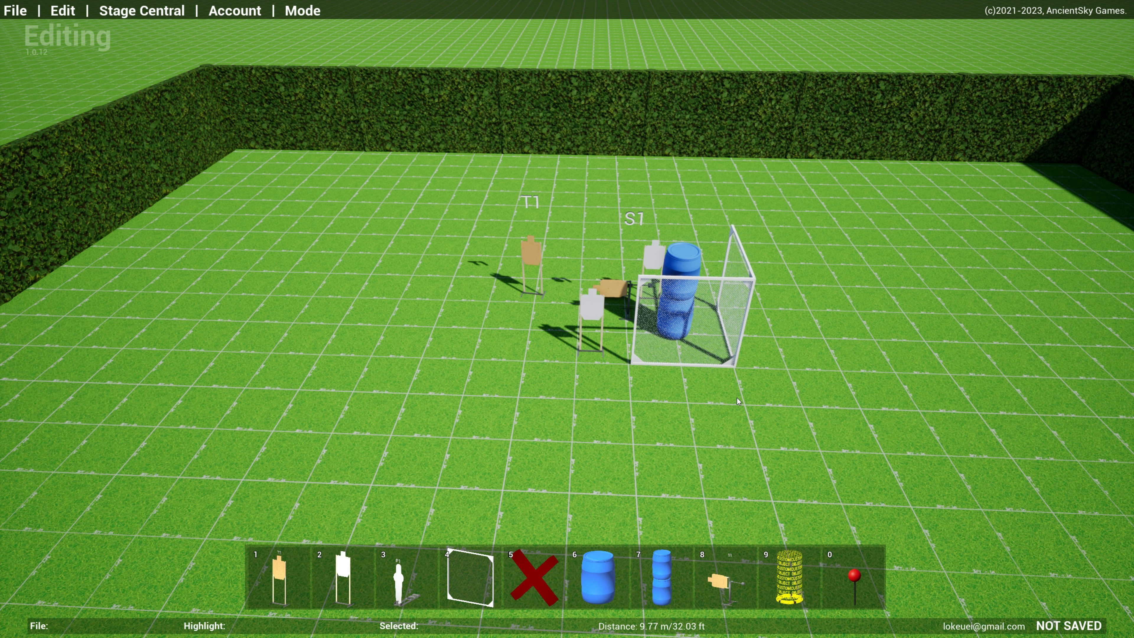
# Enable additional bays and apply the Basic Bay 30x30 from the Basic Bays range.
pyautogui.moveTo(752, 401); pyautogui.dragTo(759, 401, button='right')
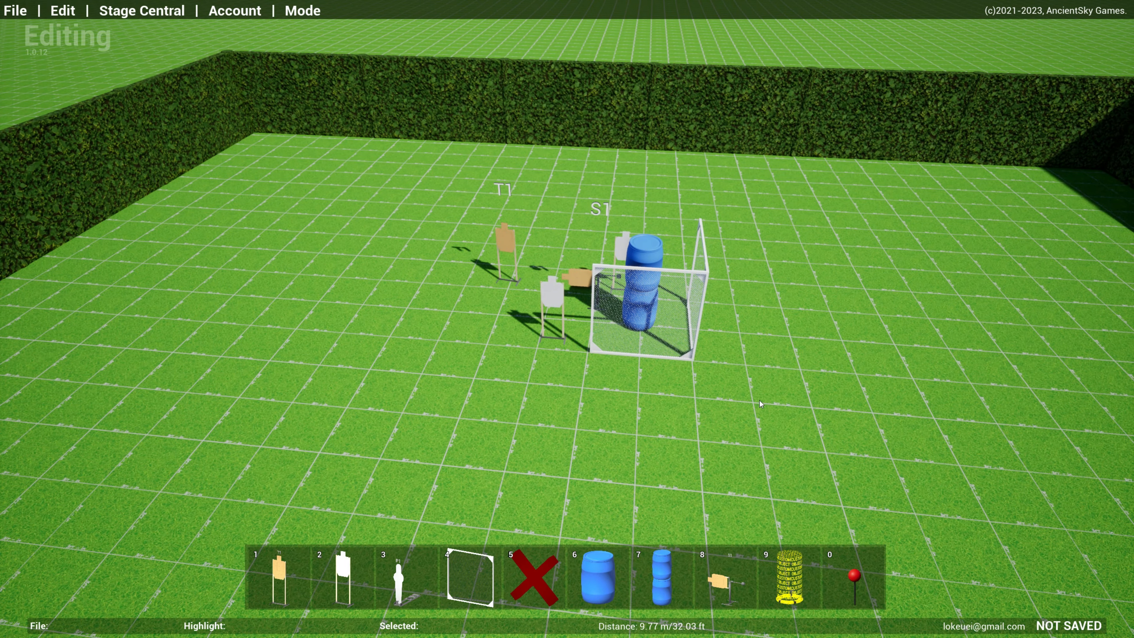
pyautogui.press('Tab')
pyautogui.click(569, 325)
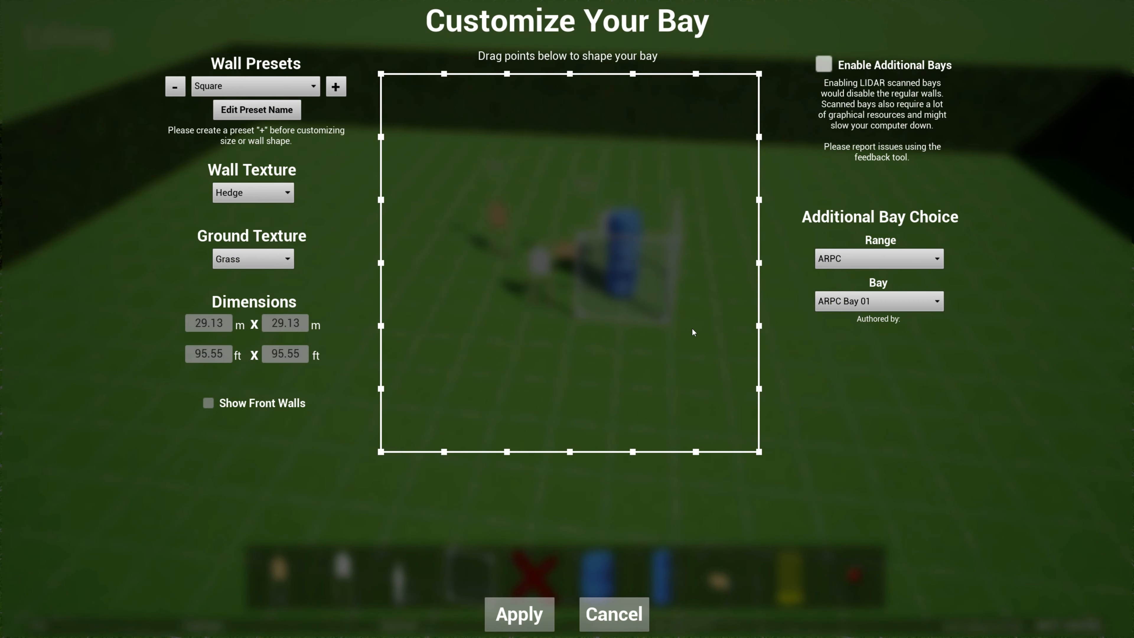
pyautogui.click(828, 64)
pyautogui.click(866, 259)
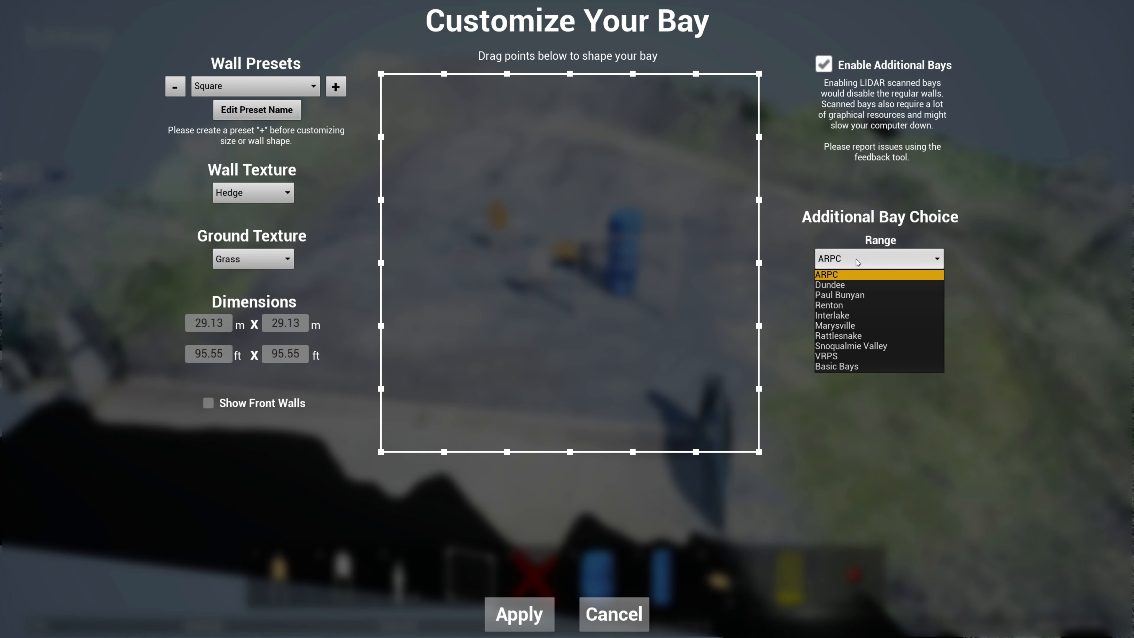
pyautogui.click(839, 366)
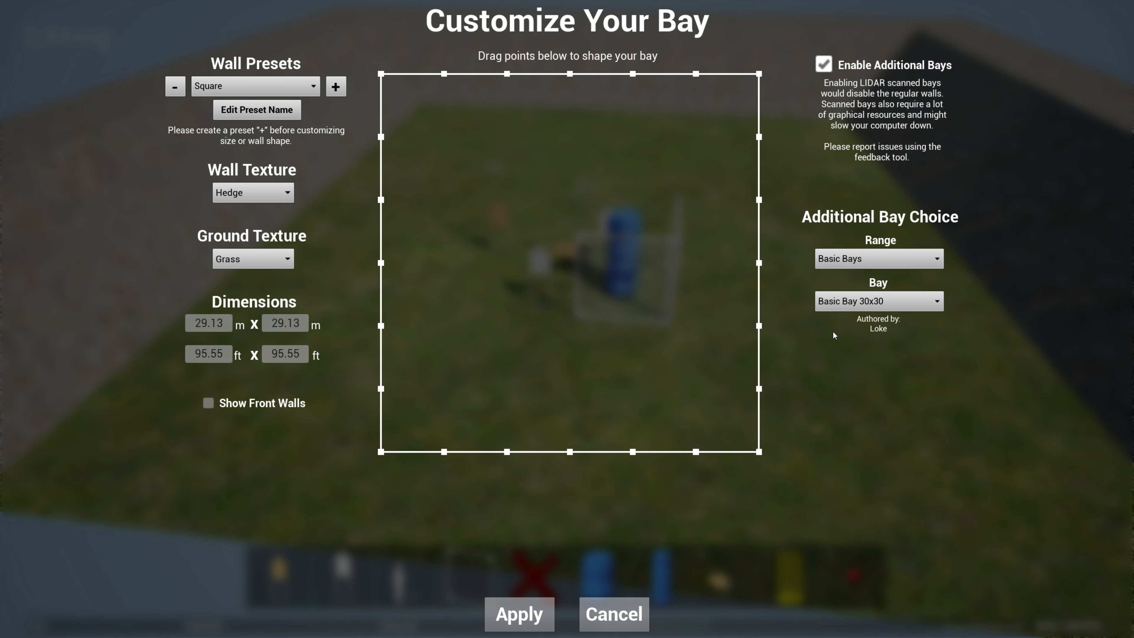
pyautogui.click(520, 615)
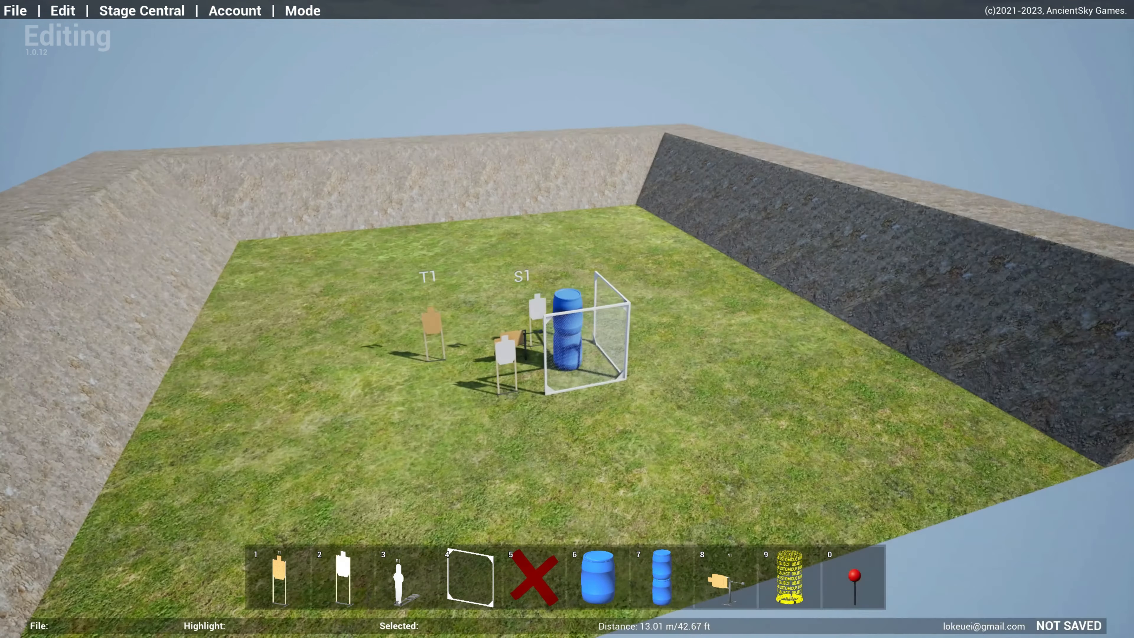
pyautogui.press('d')
pyautogui.moveTo(777, 418); pyautogui.dragTo(736, 418, button='right')
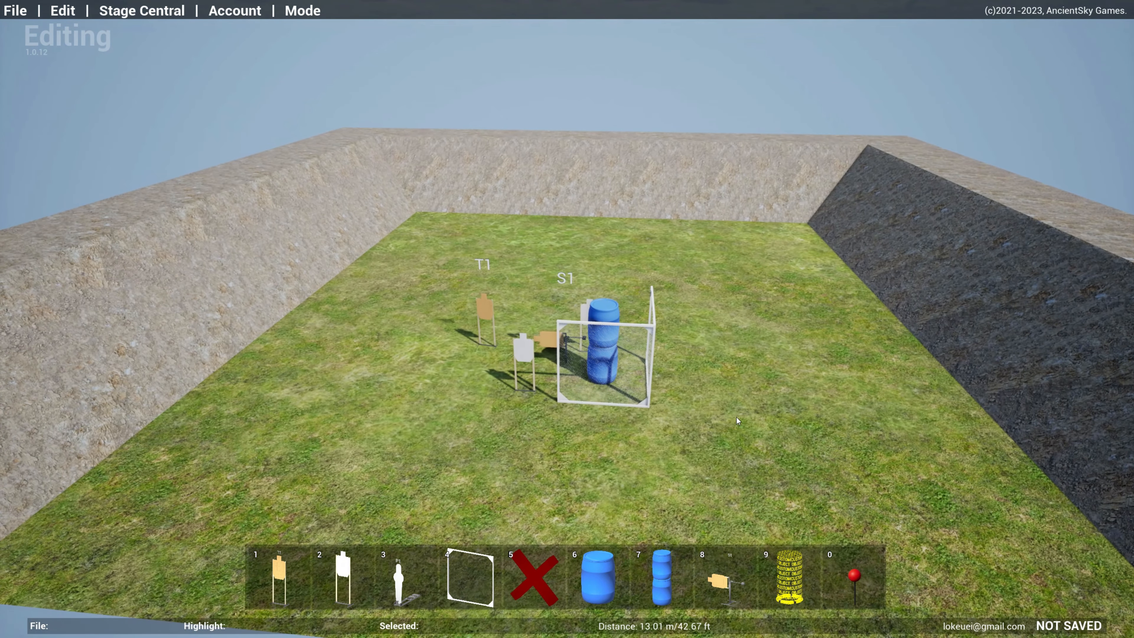
# Disable additional bays and apply the change to bring back the regular hedge-walled bay.
pyautogui.press('Escape')
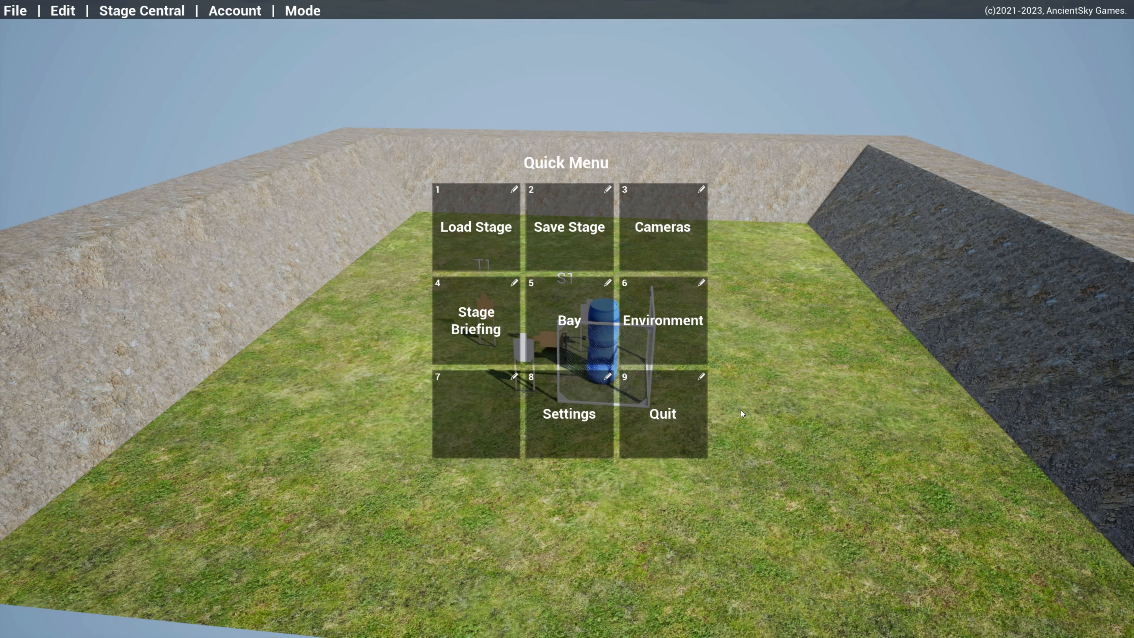
pyautogui.click(583, 322)
pyautogui.click(824, 64)
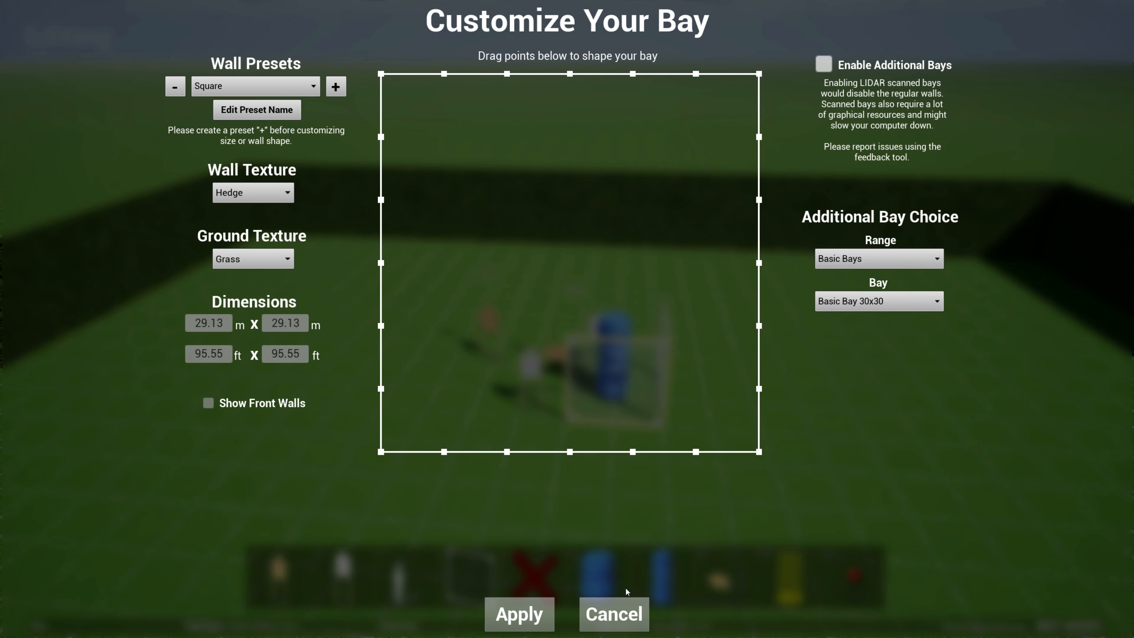
pyautogui.click(529, 616)
pyautogui.press('s')
pyautogui.moveTo(622, 575); pyautogui.dragTo(614, 586, button='right')
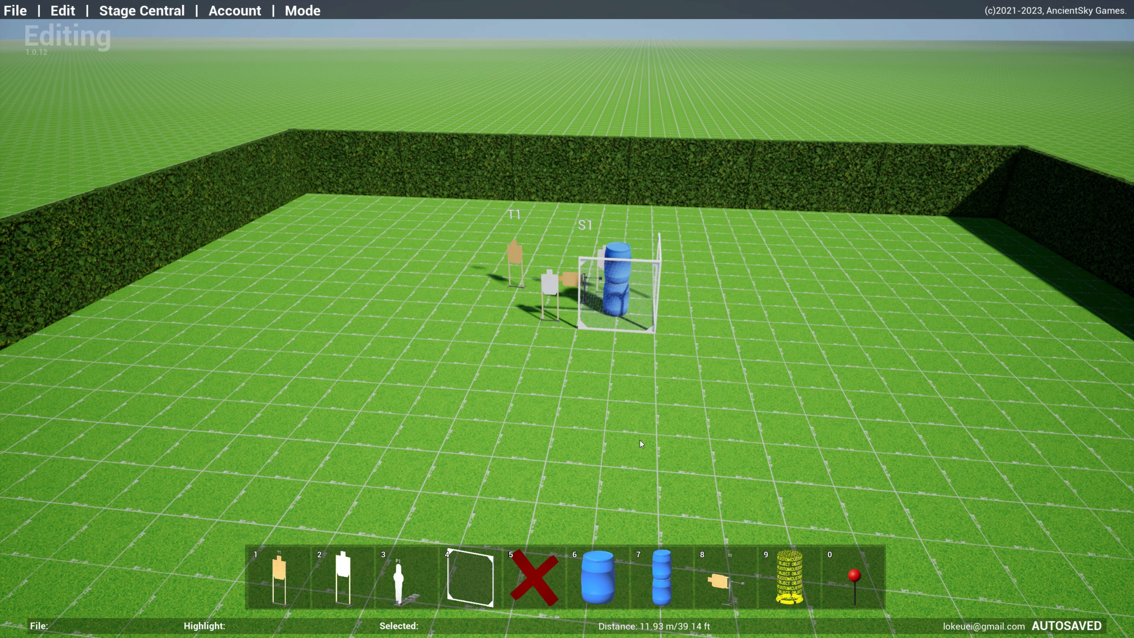
# Place a simple-berm-sand from the Berms & Ground category along the left hedge wall of the bay.
pyautogui.press('Tab')
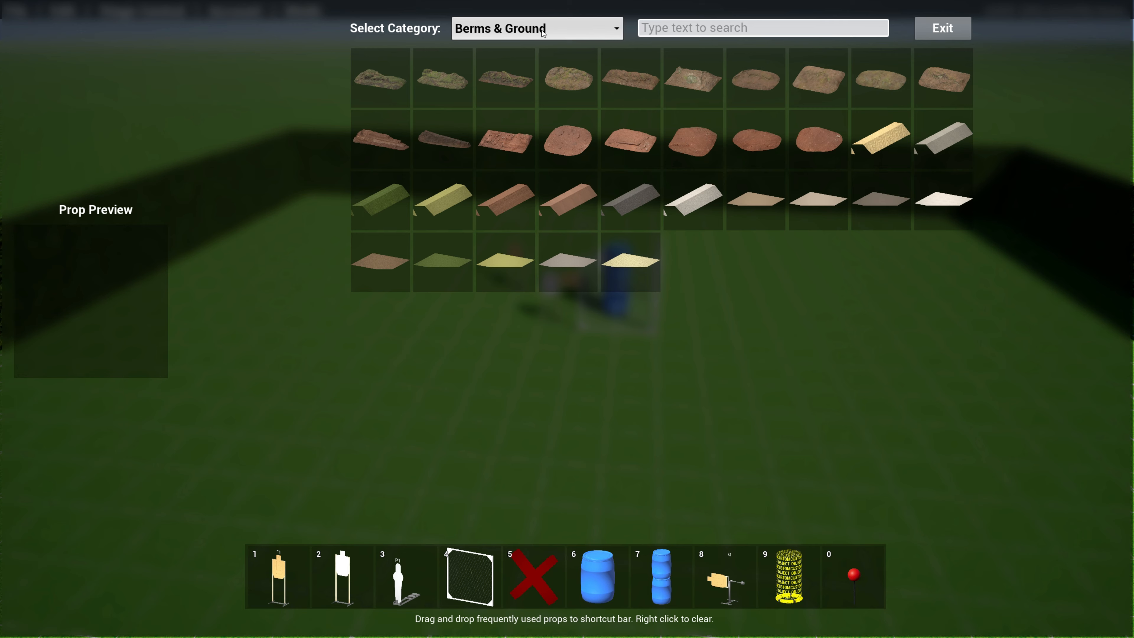
pyautogui.click(514, 31)
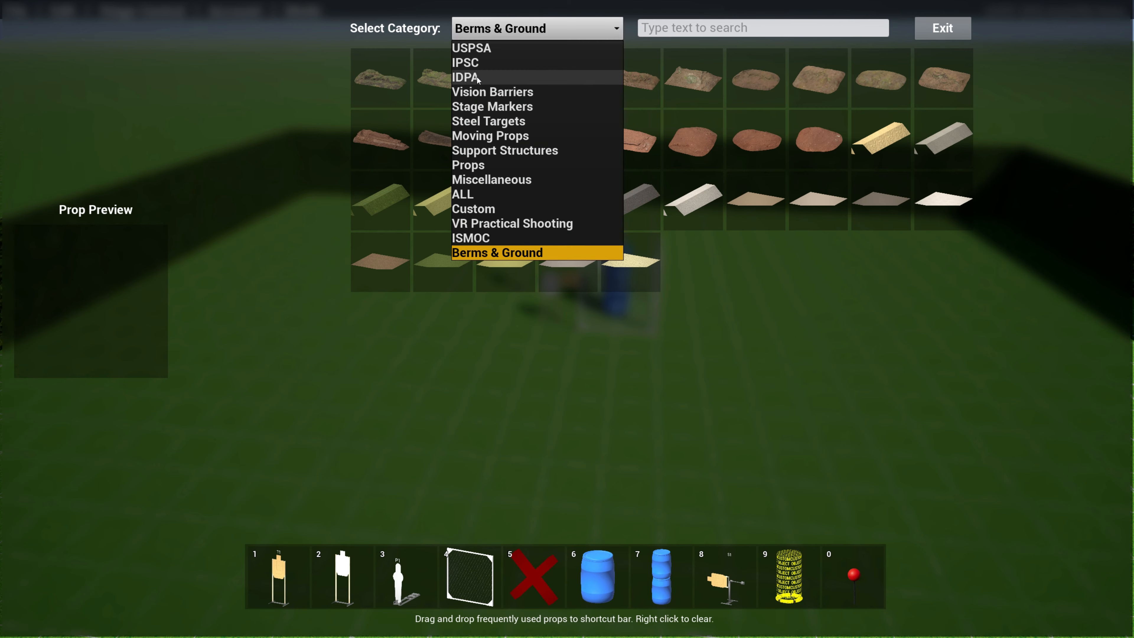
pyautogui.click(494, 256)
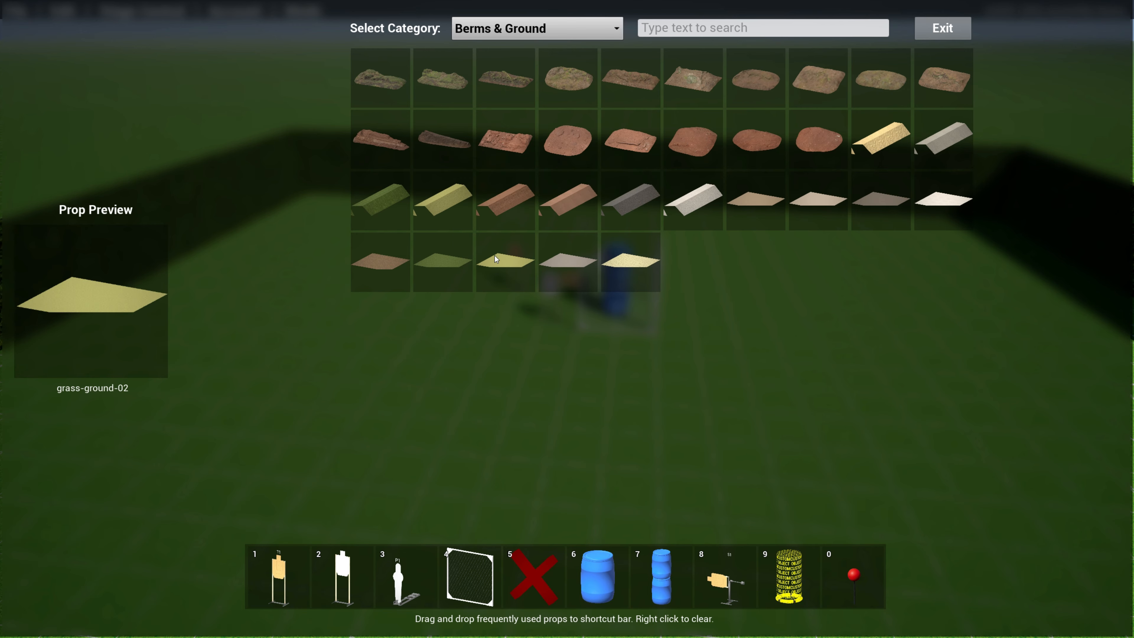
pyautogui.click(494, 255)
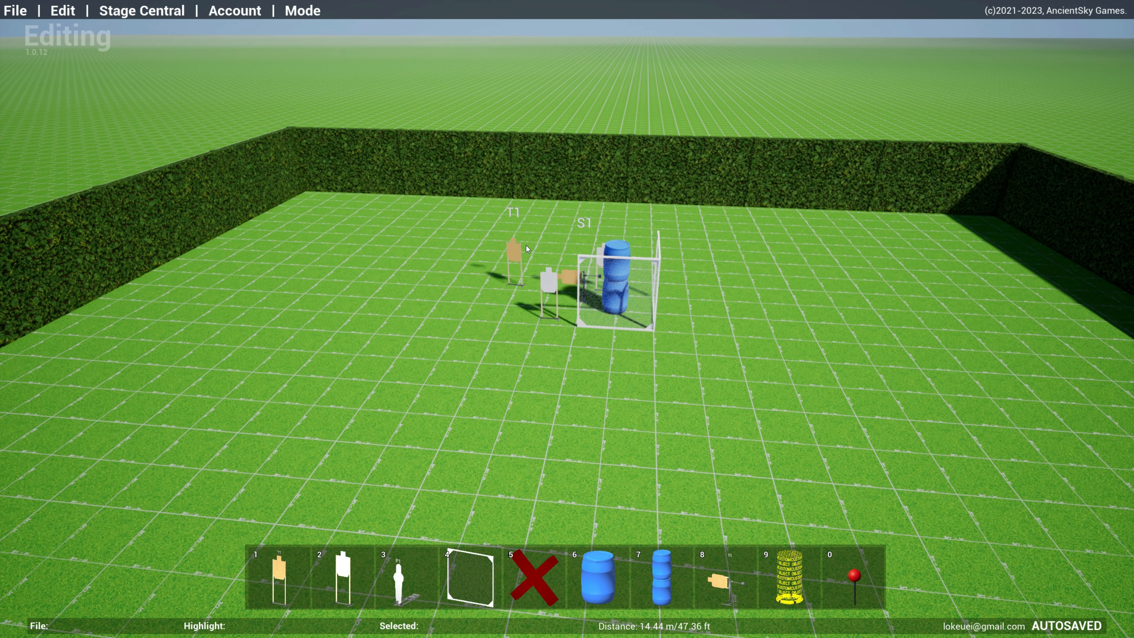
pyautogui.press('Tab')
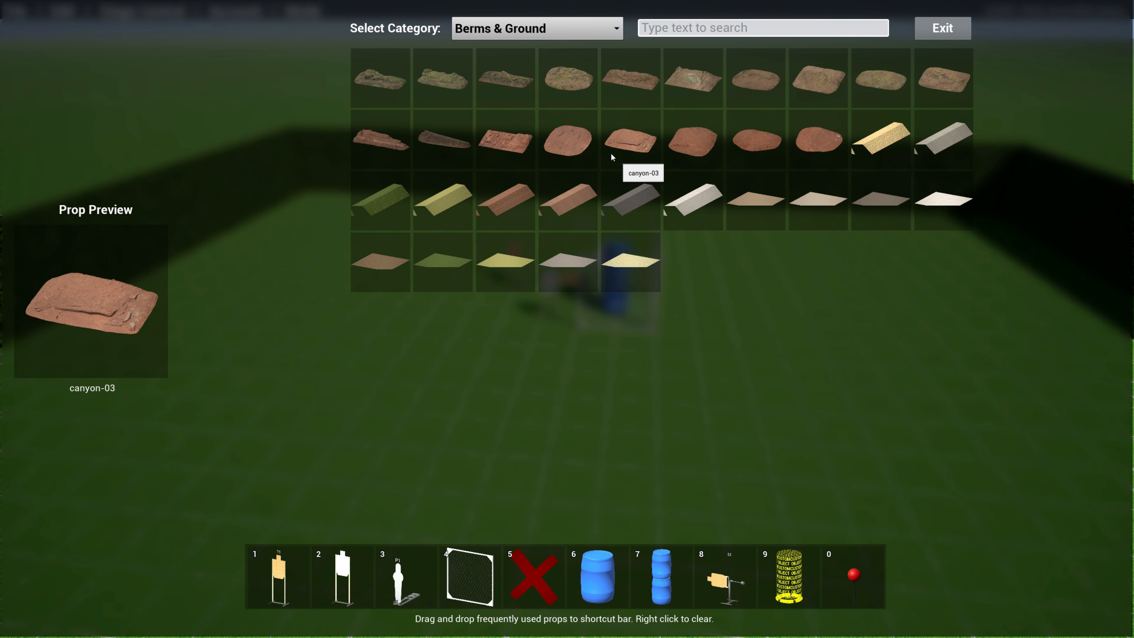
pyautogui.click(886, 146)
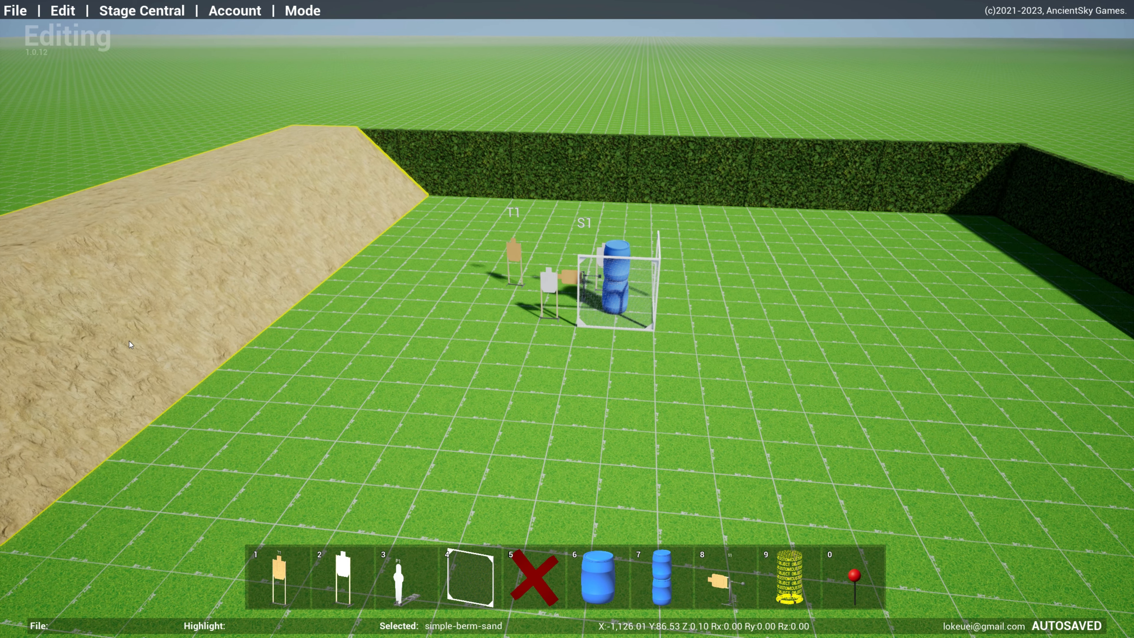
pyautogui.click(125, 340)
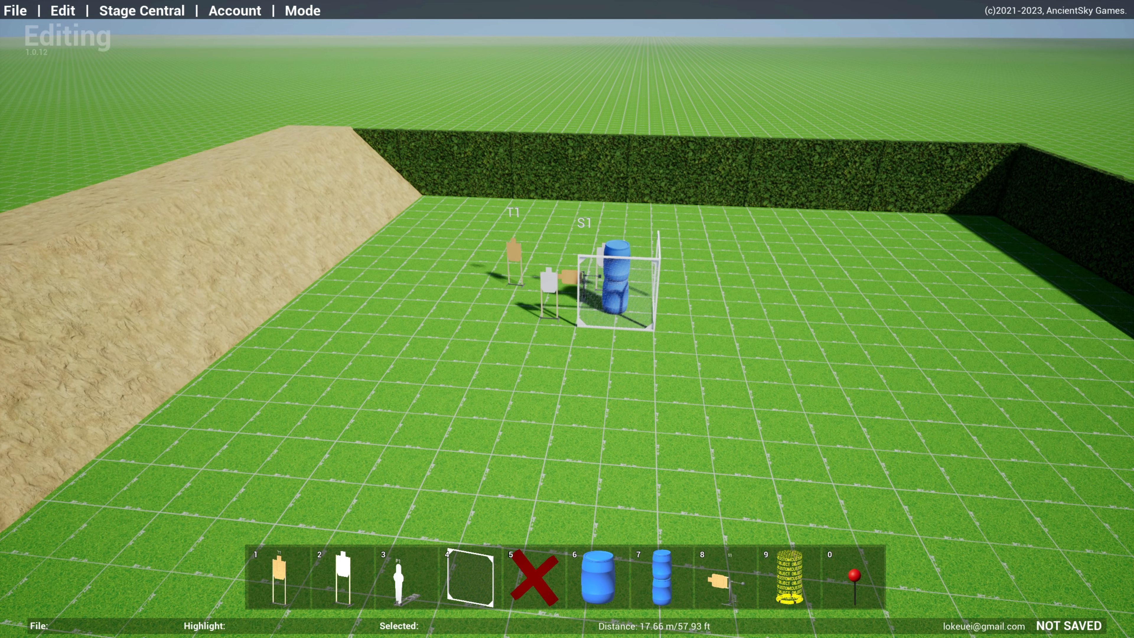
# Place a second sand berm along the rear hedge, rotated crosswise so it meets the first berm at the corner.
pyautogui.press('s')
pyautogui.moveTo(290, 293); pyautogui.dragTo(225, 333, button='right')
pyautogui.click(349, 239)
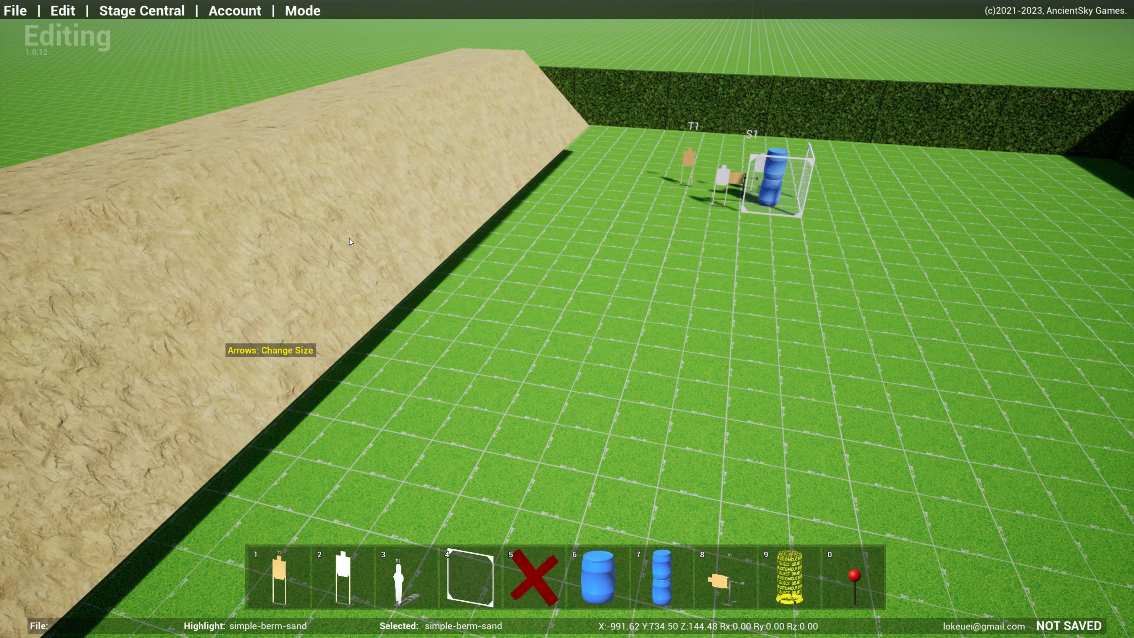
pyautogui.scroll(-15, 603, 195)
pyautogui.scroll(-2, 732, 152)
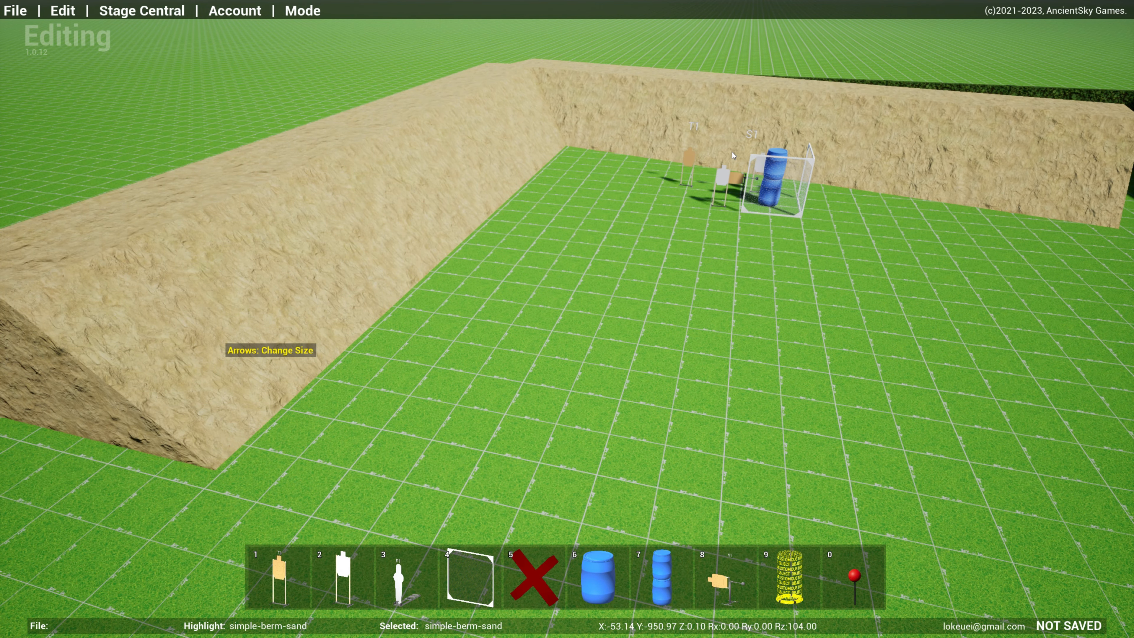
pyautogui.scroll(-2, 731, 154)
pyautogui.click(714, 153)
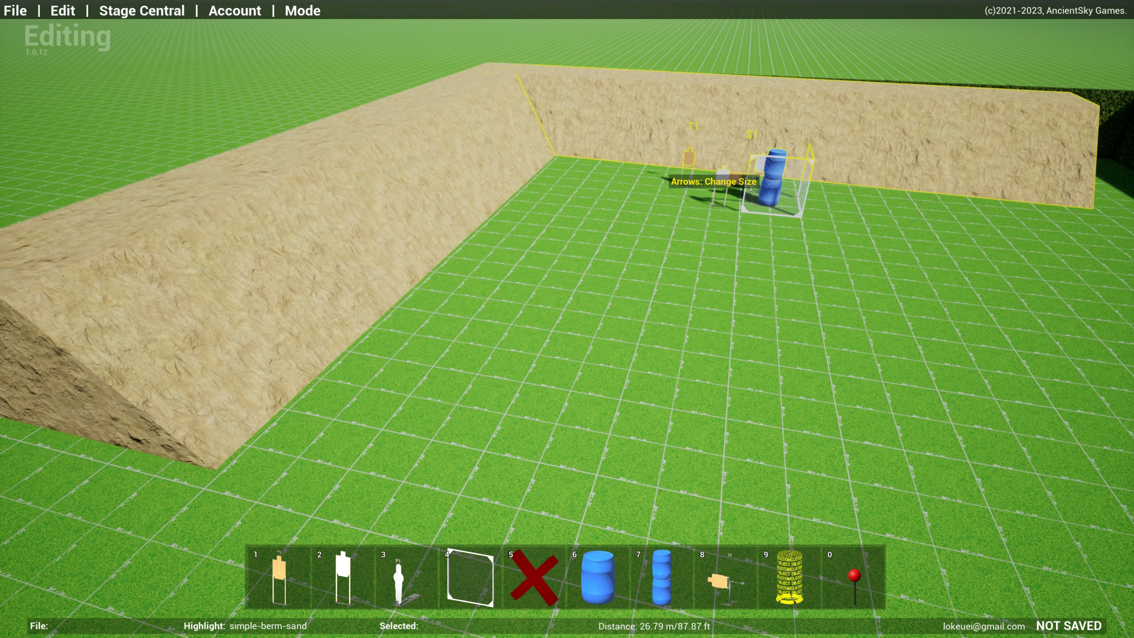
# Place a third sand berm along the right side of the range, turned to face the left berm and meet the rear berm.
pyautogui.middleClick(936, 190)
pyautogui.scroll(-10, 1089, 272)
pyautogui.scroll(3, 1094, 282)
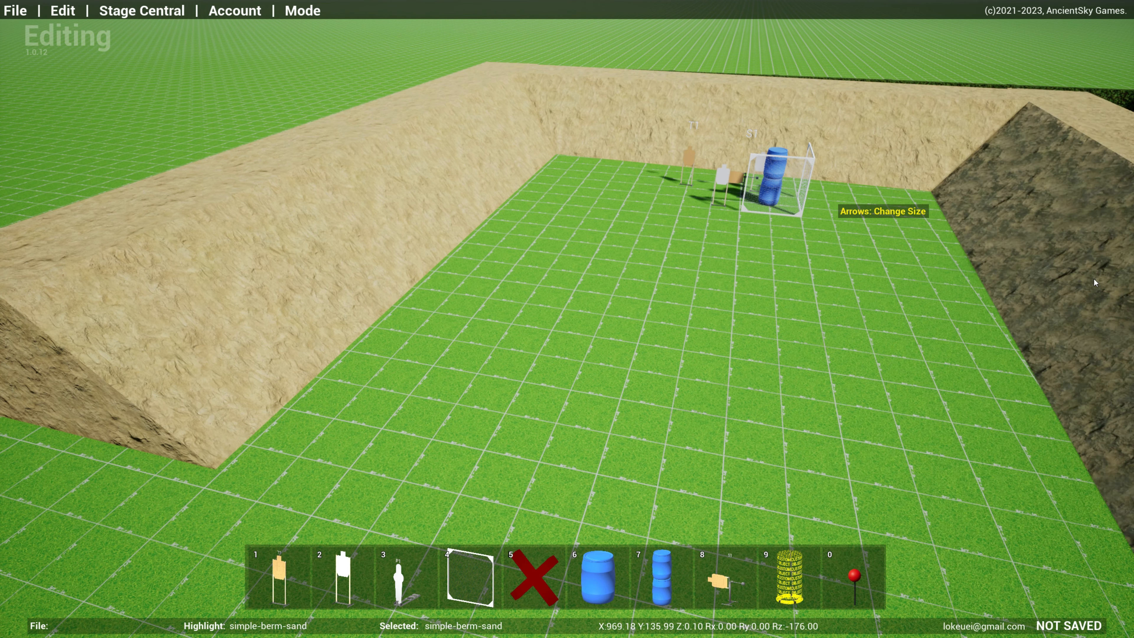
pyautogui.scroll(12, 1102, 286)
pyautogui.scroll(-15, 1128, 314)
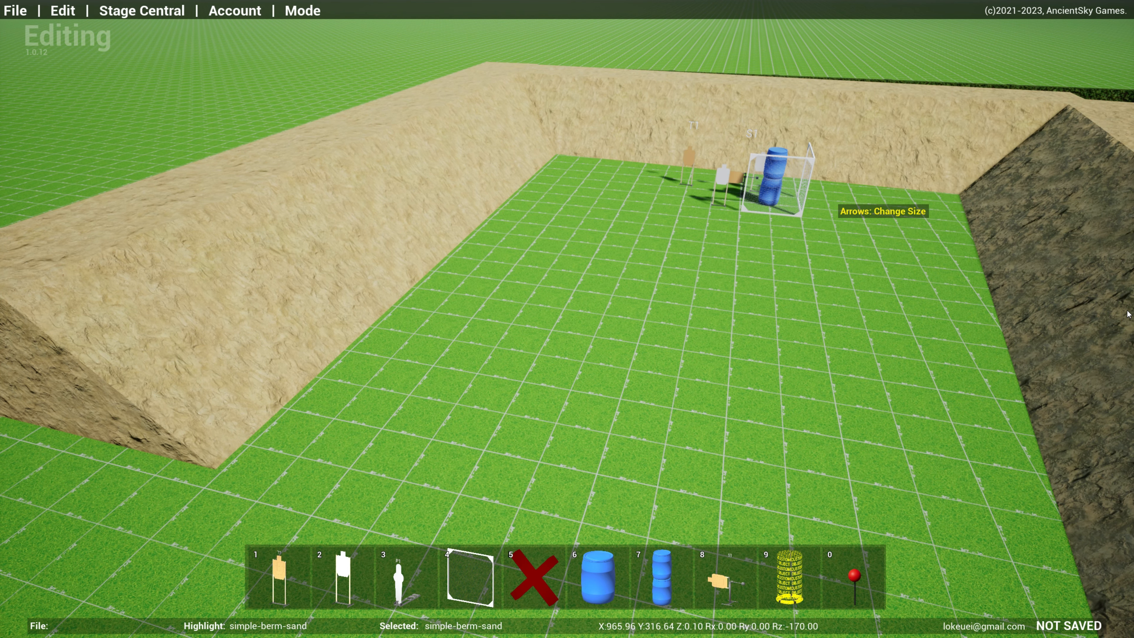
pyautogui.scroll(1, 1102, 313)
pyautogui.click(1046, 302)
pyautogui.moveTo(1046, 302); pyautogui.dragTo(1071, 295, button='right')
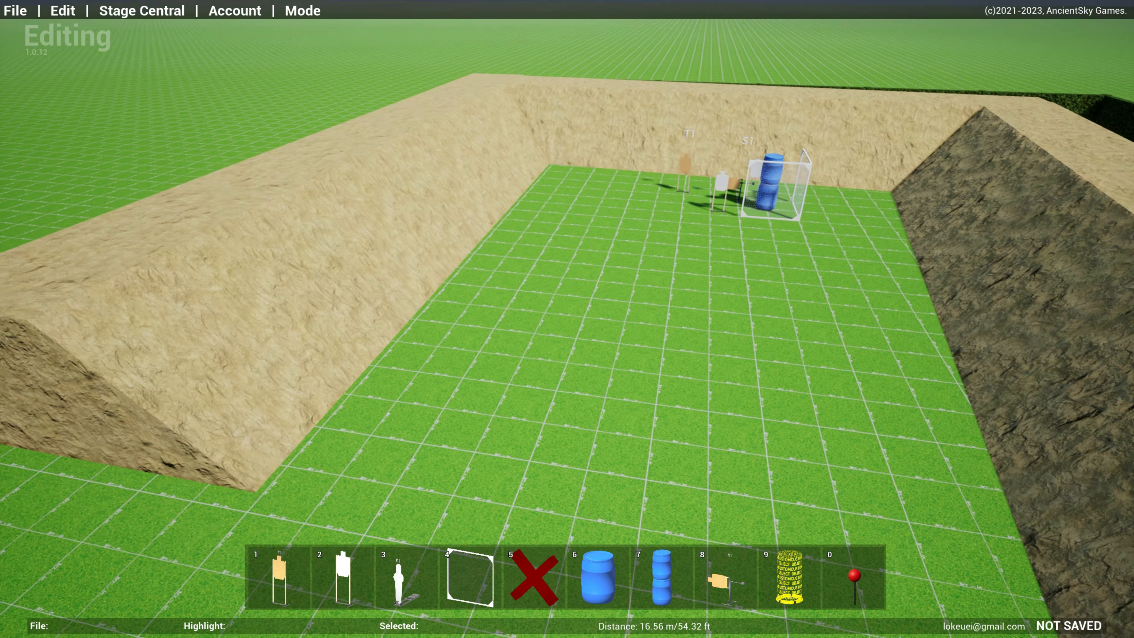
# Place a simple-berm-sand-beach inside the bay, lengthwise beside the left sand berm.
pyautogui.press('a')
pyautogui.moveTo(719, 344); pyautogui.dragTo(685, 210, button='right')
pyautogui.press('s')
pyautogui.press('w')
pyautogui.press('s')
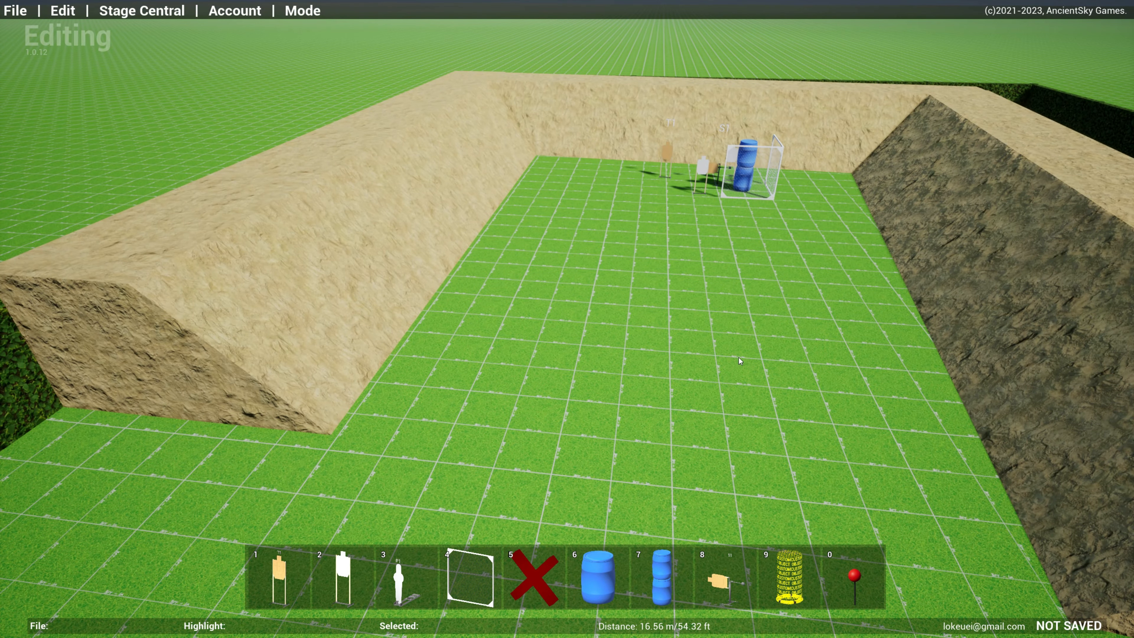
pyautogui.press('q')
pyautogui.click(950, 138)
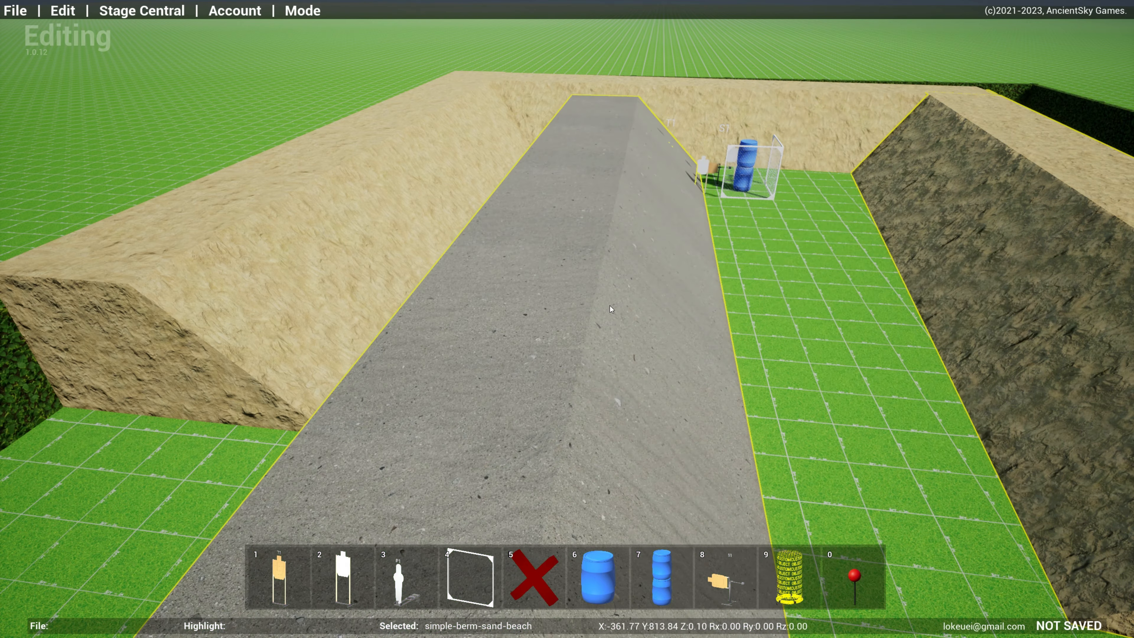
pyautogui.click(535, 288)
# Place a simple-berm-grass lengthwise between the gray beach-sand berm and the right sand berm.
pyautogui.press('s')
pyautogui.moveTo(761, 291)
pyautogui.mouseDown(button='right')
pyautogui.moveTo(678, 297)
pyautogui.moveTo(683, 313)
pyautogui.moveTo(765, 306)
pyautogui.moveTo(764, 291)
pyautogui.mouseUp(button='right')
pyautogui.press('s')
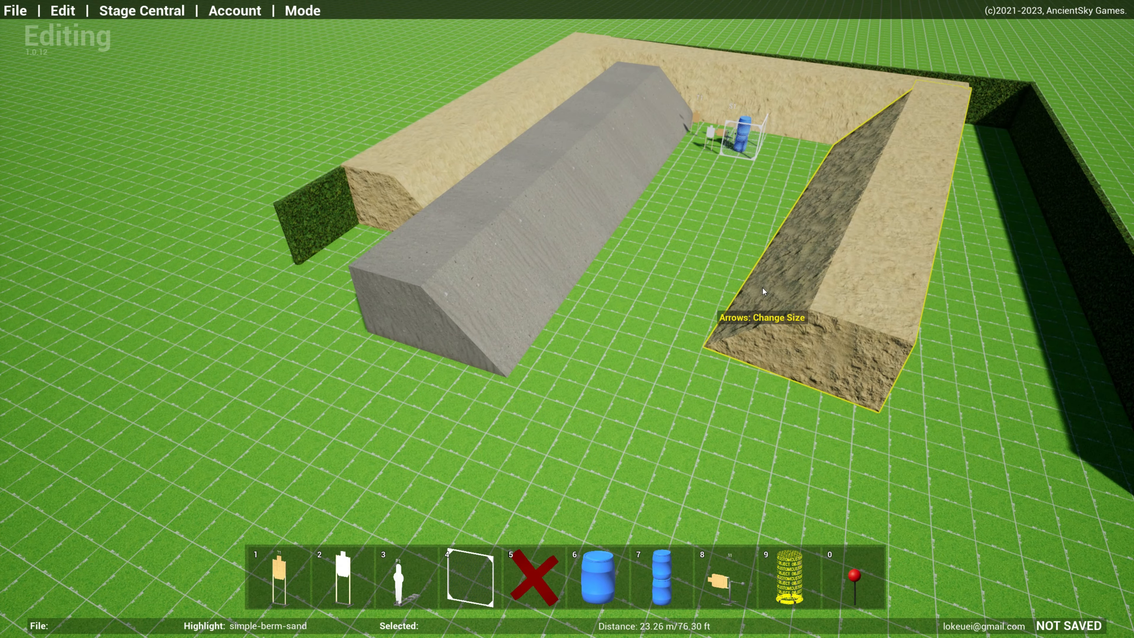
pyautogui.press('q')
pyautogui.click(373, 206)
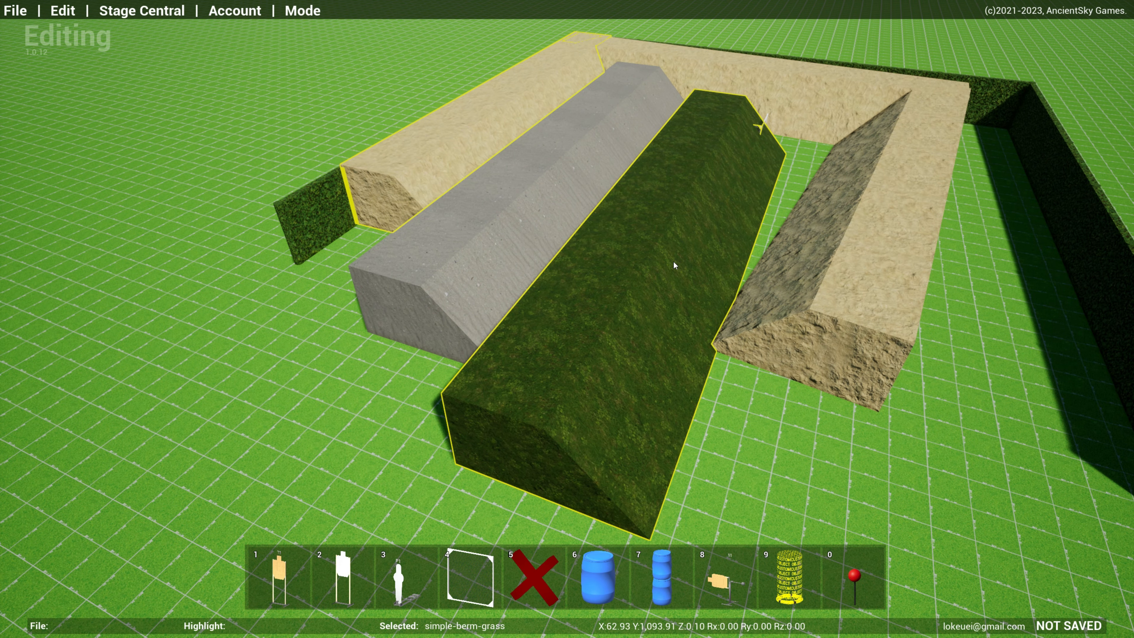
pyautogui.click(673, 260)
# Place a simple-berm-grass-light at the near end of the left berms and a simple-berm-mud outside the right sand berm.
pyautogui.press('q')
pyautogui.click(446, 198)
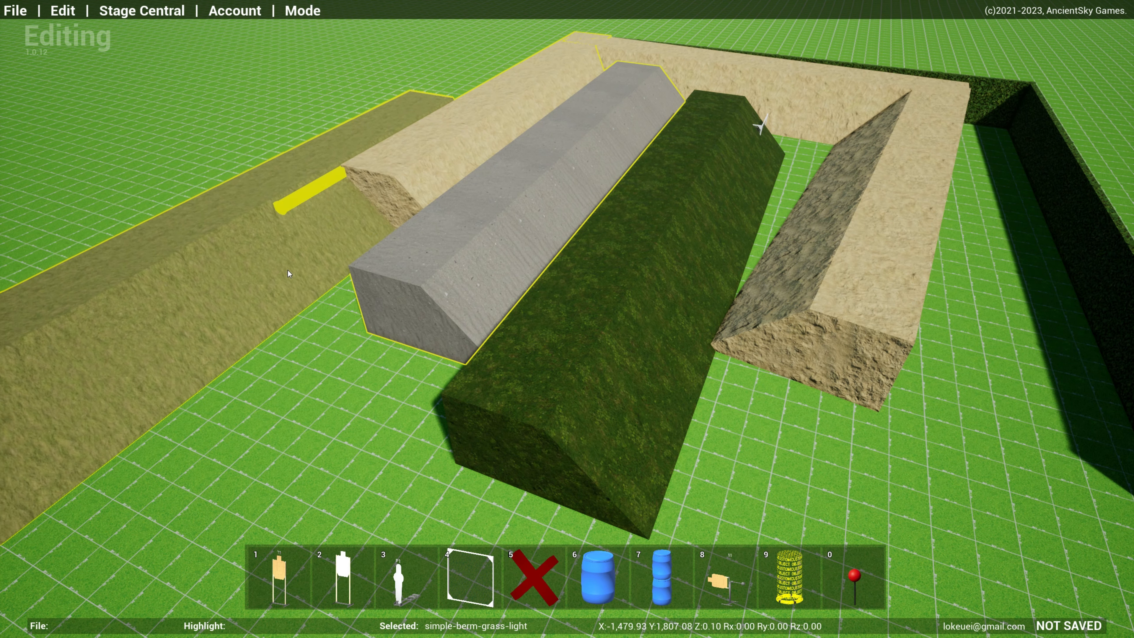
pyautogui.click(364, 352)
pyautogui.press('q')
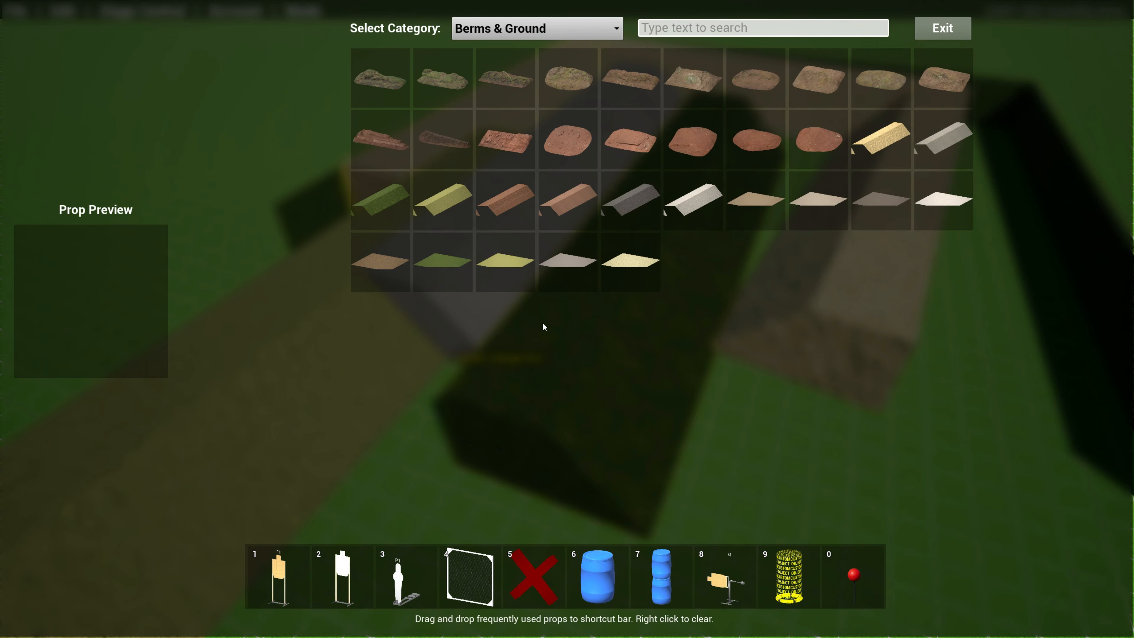
pyautogui.click(516, 199)
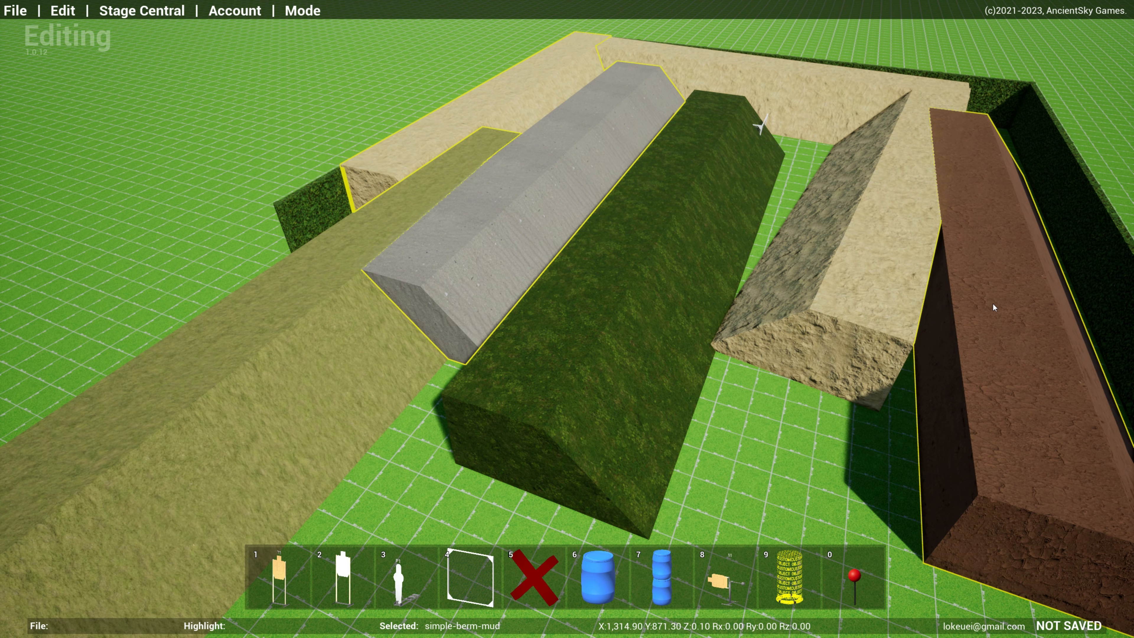
pyautogui.click(993, 304)
# Place a simple-berm-mud-light outside the left sand berm and a dark gravel berm over the green grass berm.
pyautogui.press('q')
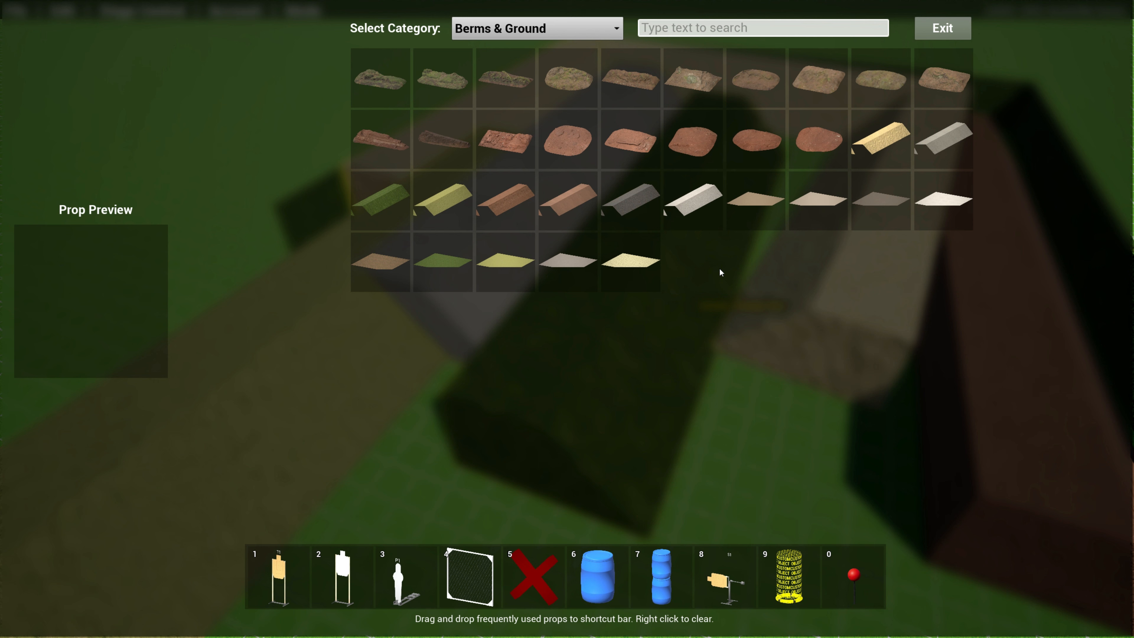
pyautogui.click(565, 202)
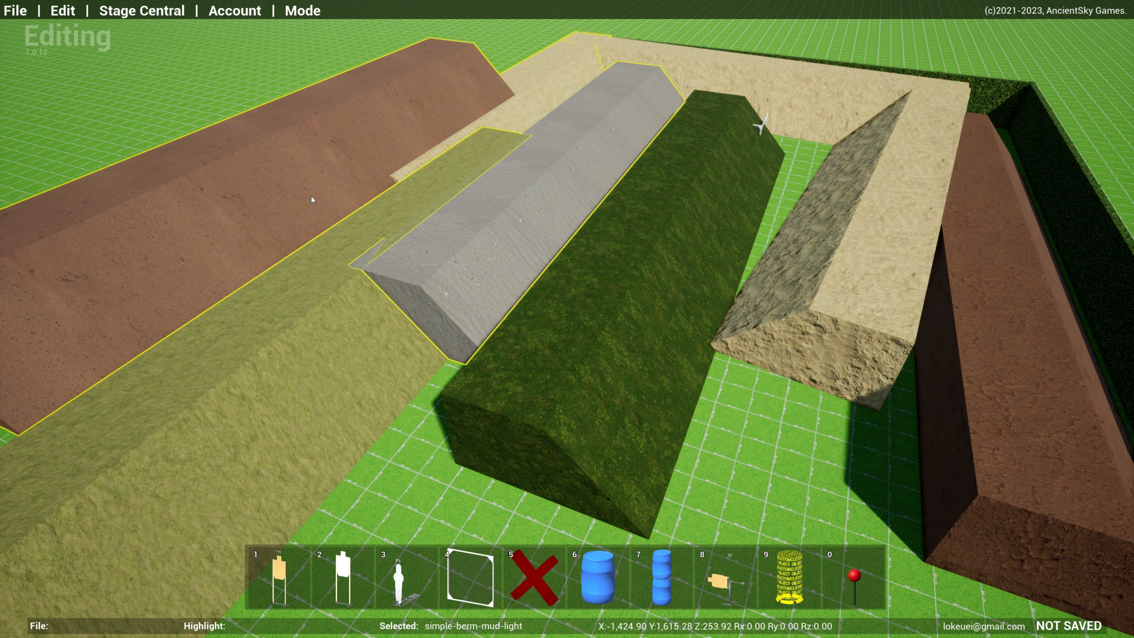
pyautogui.click(311, 199)
pyautogui.press('q')
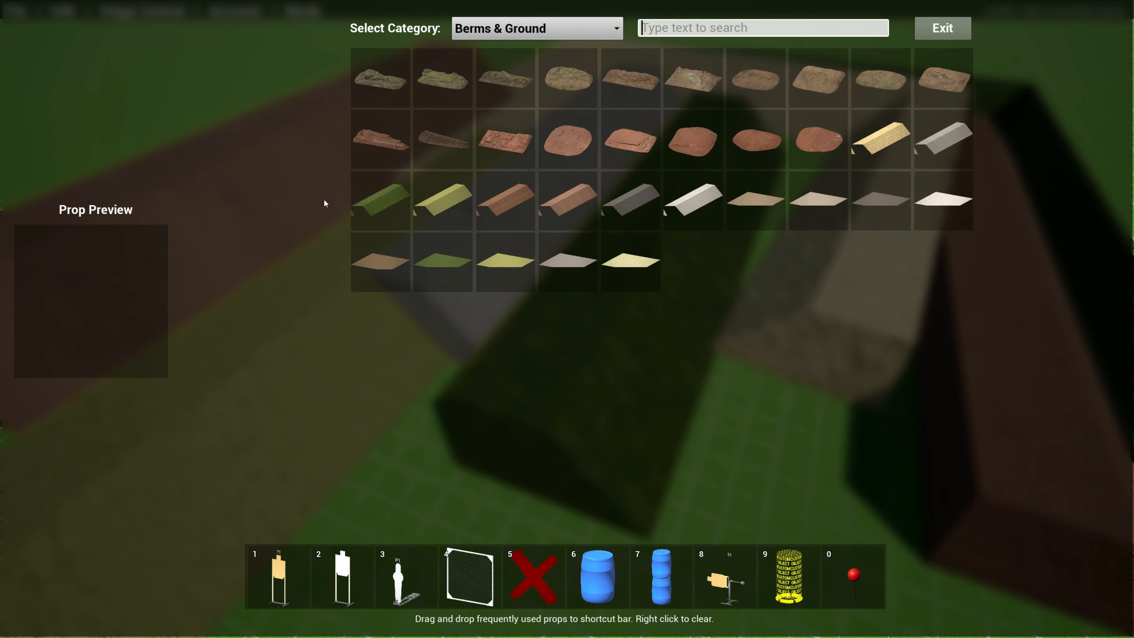
pyautogui.click(646, 199)
pyautogui.click(715, 258)
# Place a simple-berm-gravel-light lengthwise between the dark gravel berm and the right sand berm.
pyautogui.press('q')
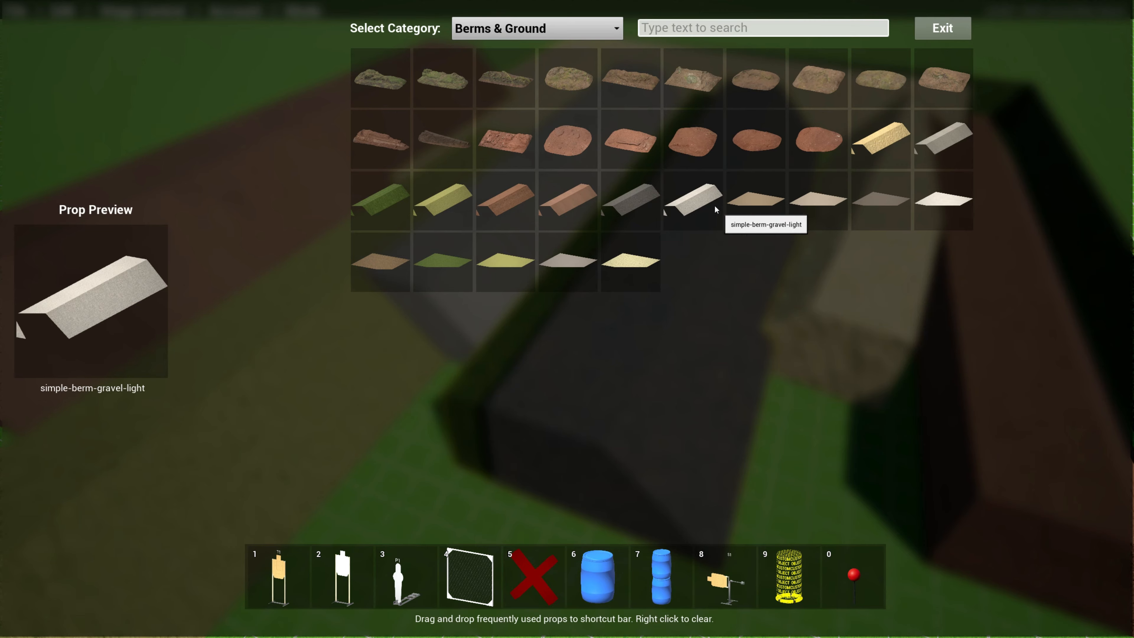
pyautogui.click(715, 207)
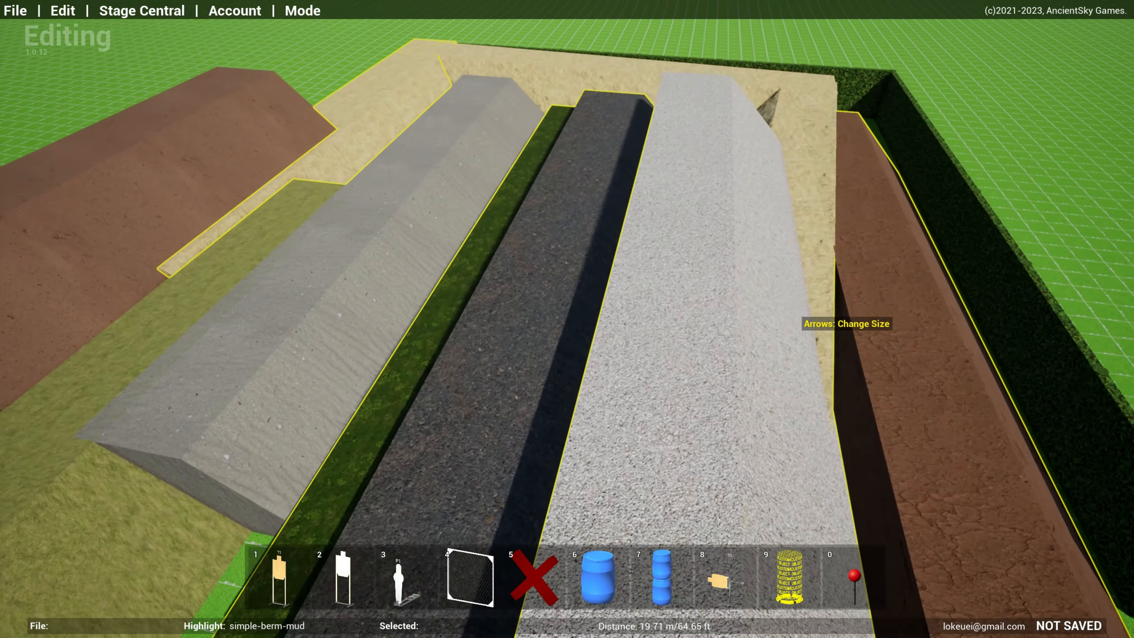
pyautogui.press('w')
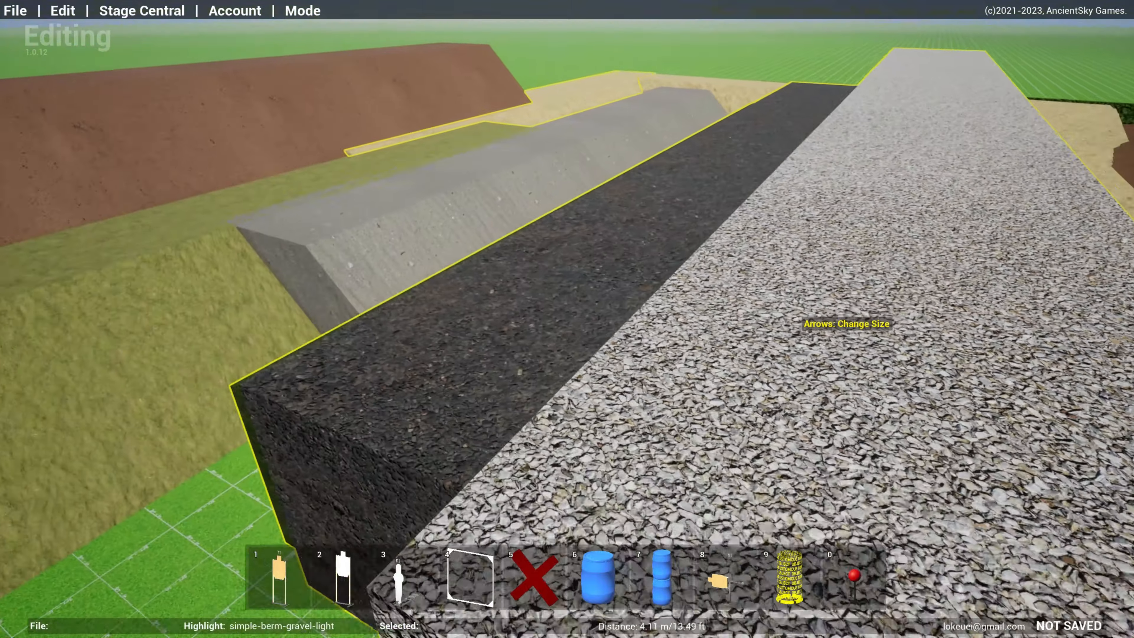
# Place a concrete-slab-32x50 from the Props category flat on the open grass beyond the left light-mud berm.
pyautogui.press('s')
pyautogui.press('a')
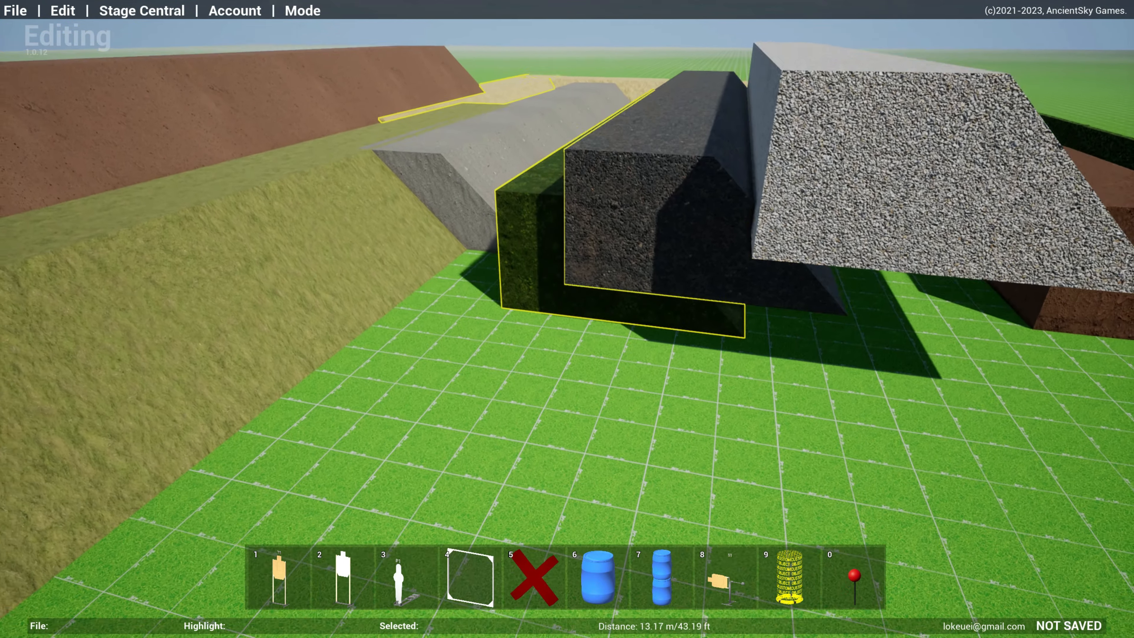
pyautogui.press('s')
pyautogui.press('d')
pyautogui.press('Tab')
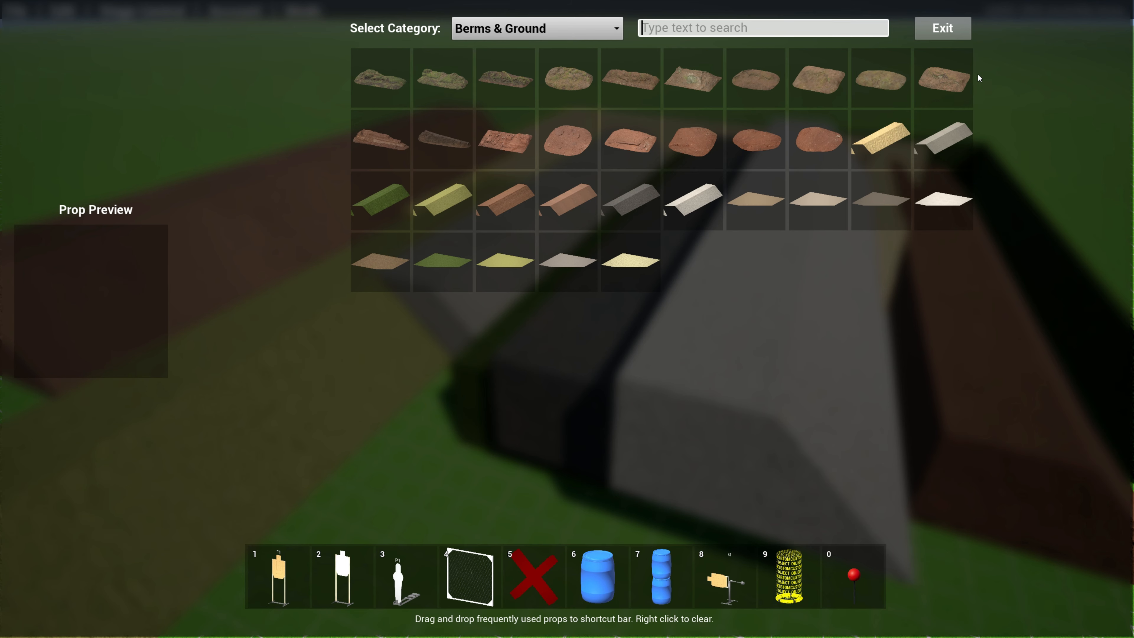
pyautogui.click(589, 26)
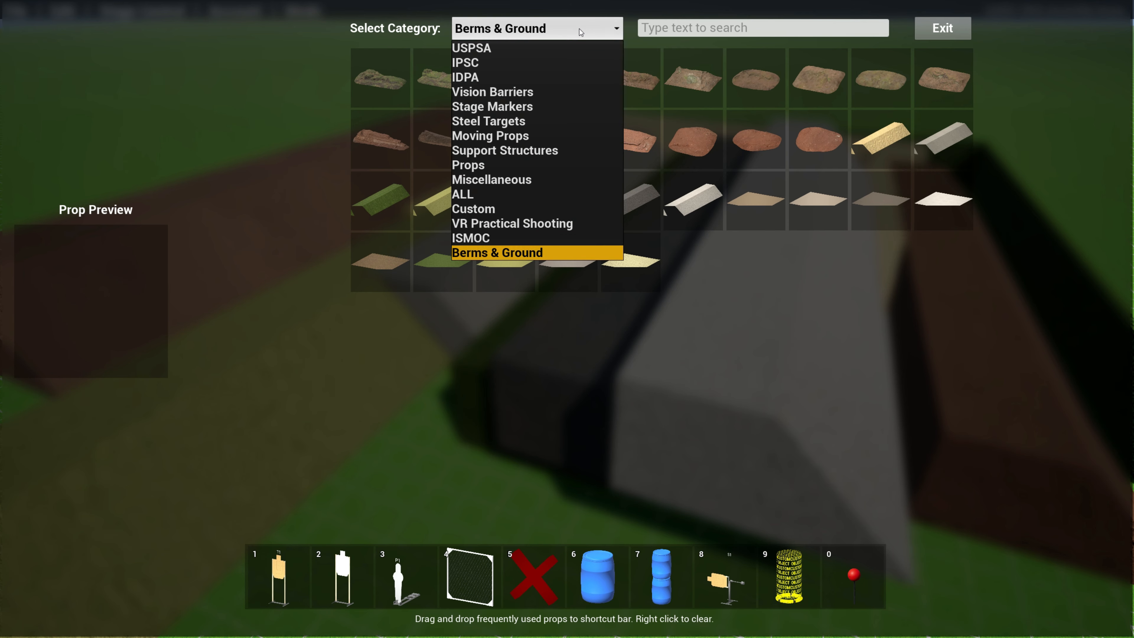
pyautogui.click(484, 167)
pyautogui.scroll(-3, 691, 274)
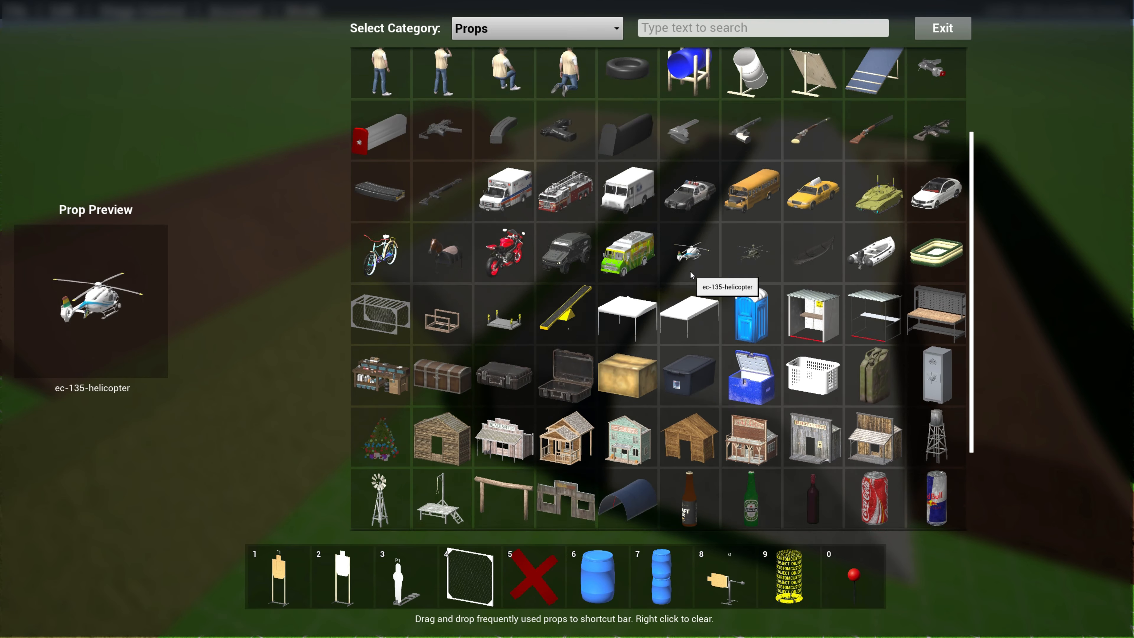
pyautogui.scroll(-2, 692, 275)
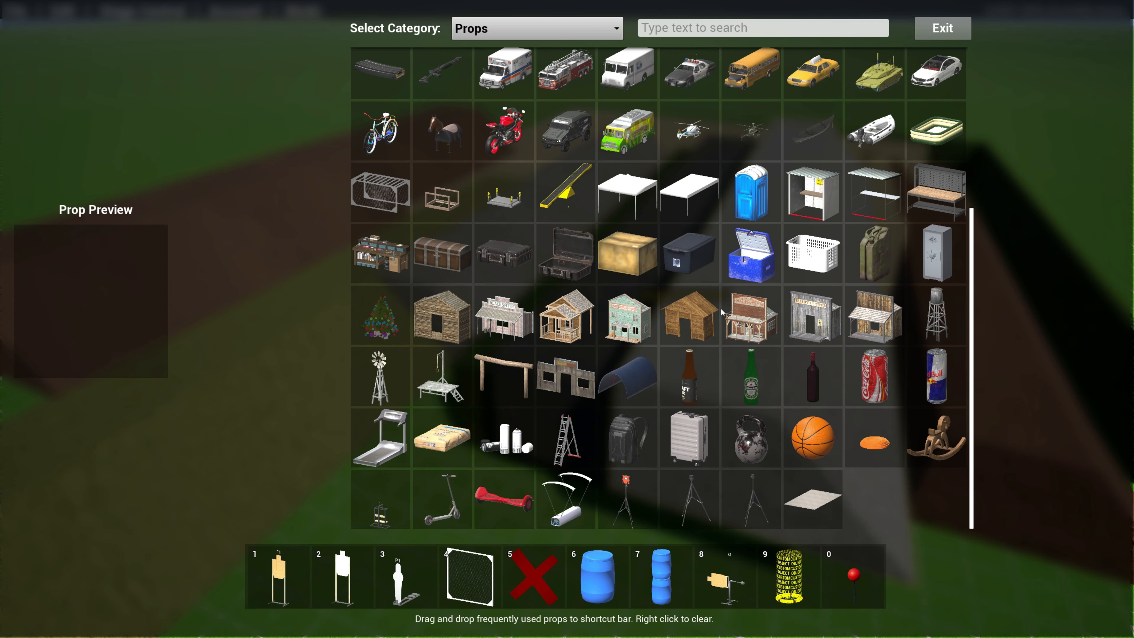
pyautogui.click(812, 499)
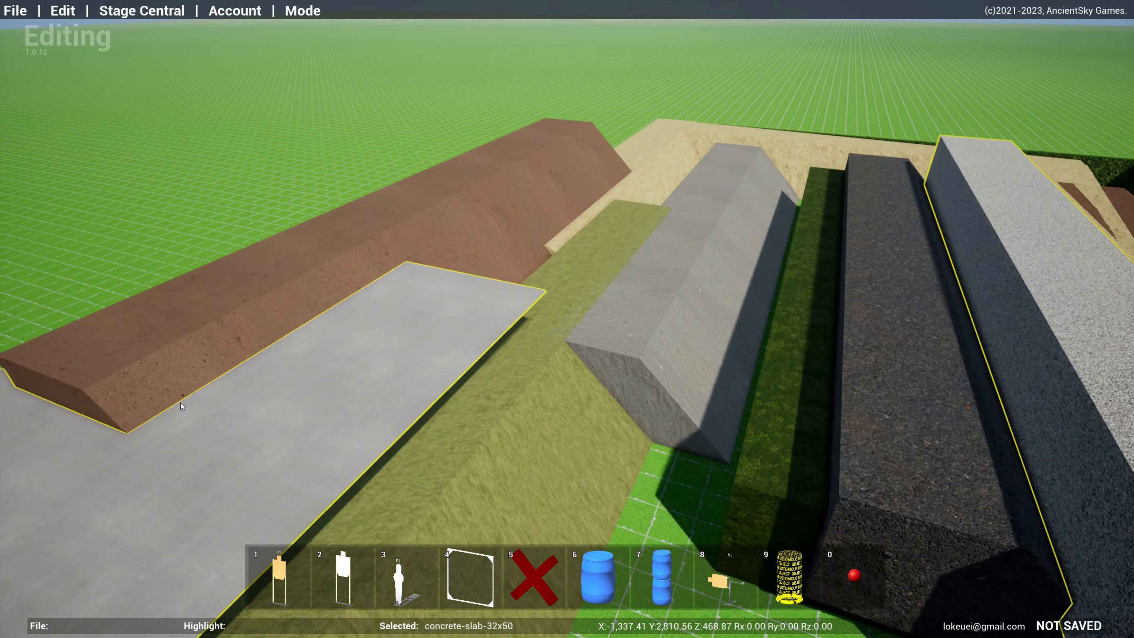
pyautogui.press('w')
pyautogui.press('a')
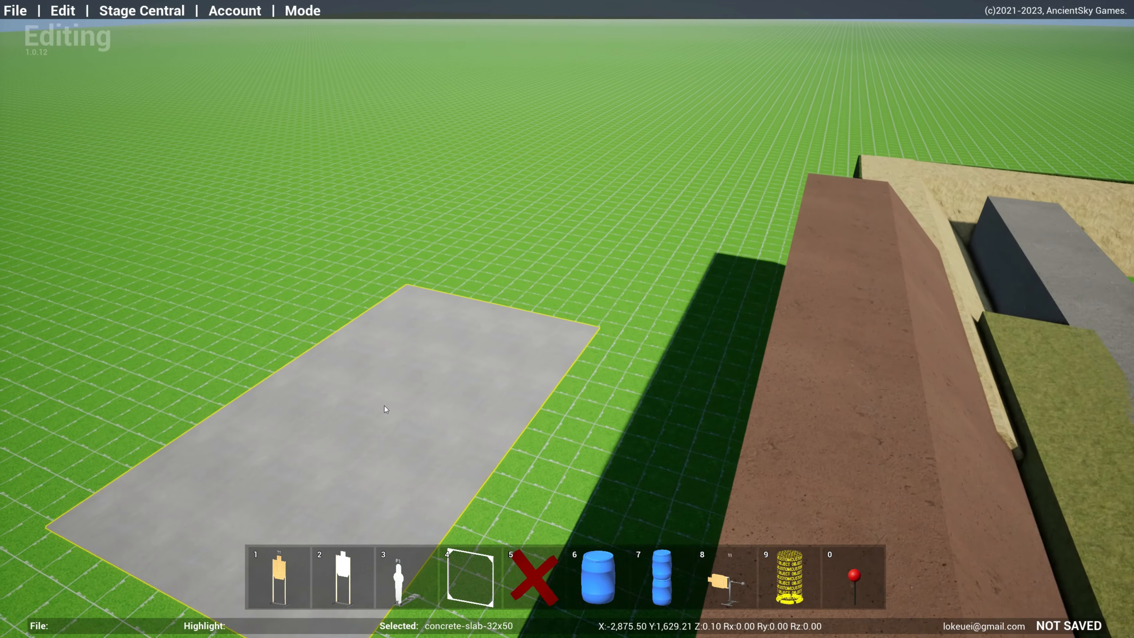
pyautogui.click(673, 368)
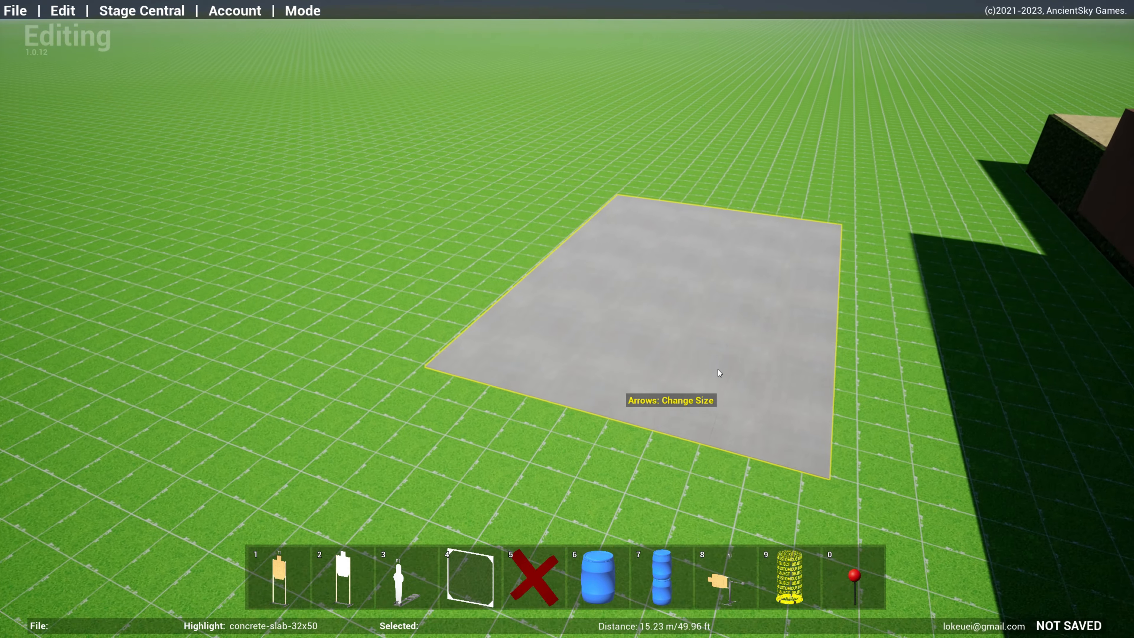
# Examine the surface and edges of the concrete slab up close.
pyautogui.press('q')
pyautogui.press('w')
pyautogui.moveTo(647, 349); pyautogui.dragTo(594, 404, button='right')
pyautogui.press('a')
pyautogui.press('d')
pyautogui.press('a')
pyautogui.press('w')
pyautogui.press('d')
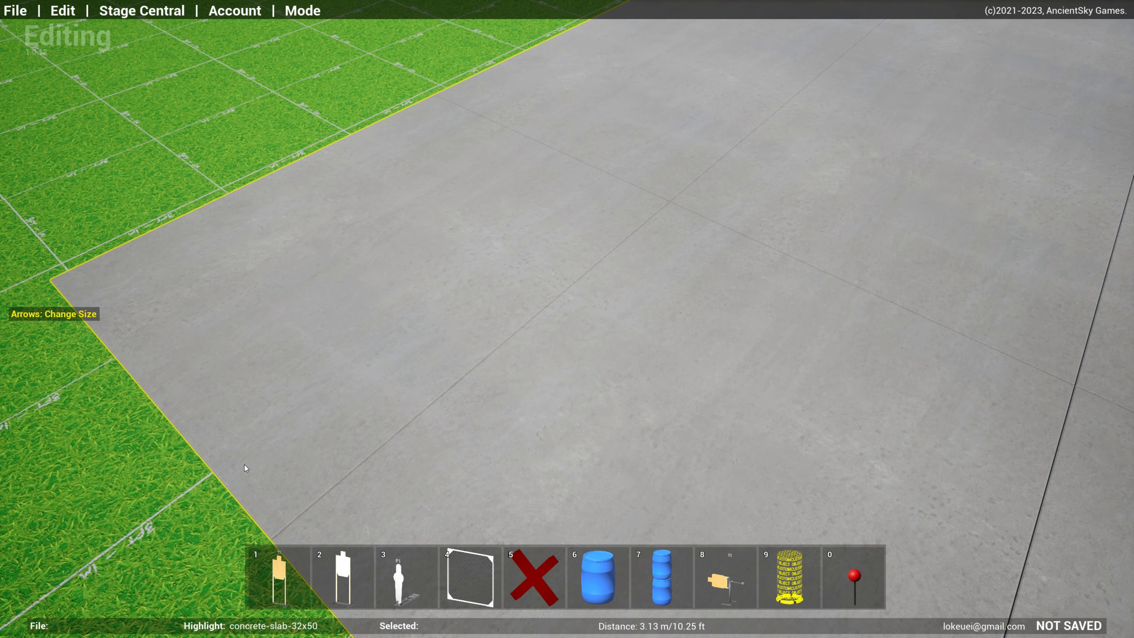
# Return to the row of simple berms and compare their surface materials from the near end.
pyautogui.moveTo(637, 259); pyautogui.dragTo(706, 154, button='right')
pyautogui.press('s')
pyautogui.press('d')
pyautogui.press('w')
pyautogui.press('d')
pyautogui.press('s')
pyautogui.press('a')
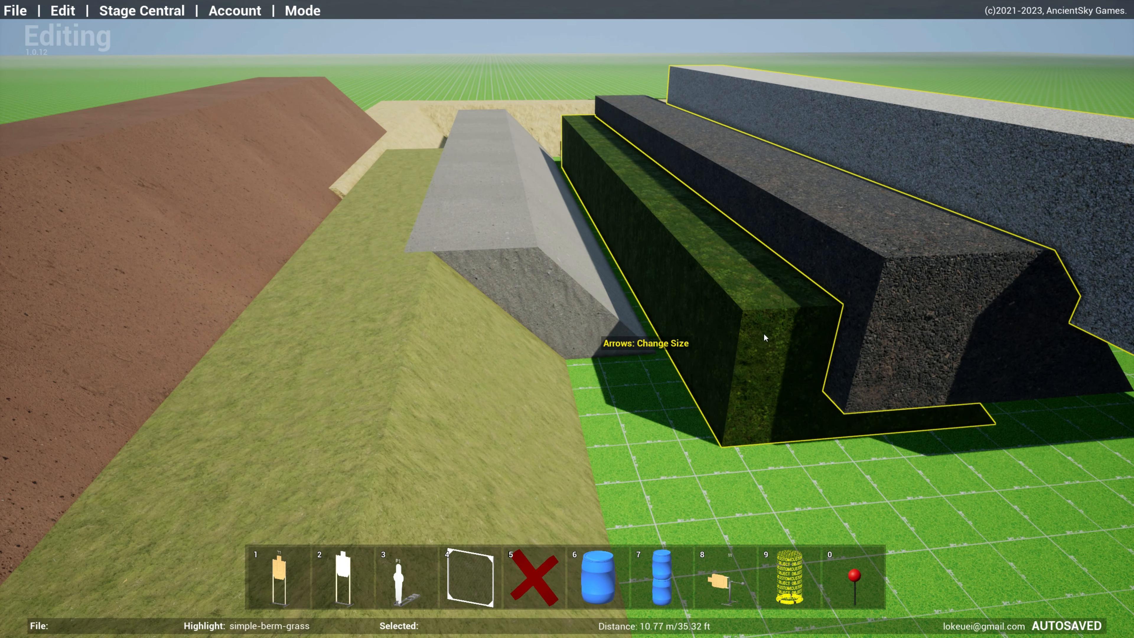
pyautogui.moveTo(764, 338); pyautogui.dragTo(634, 324, button='right')
pyautogui.press('d')
pyautogui.press('s')
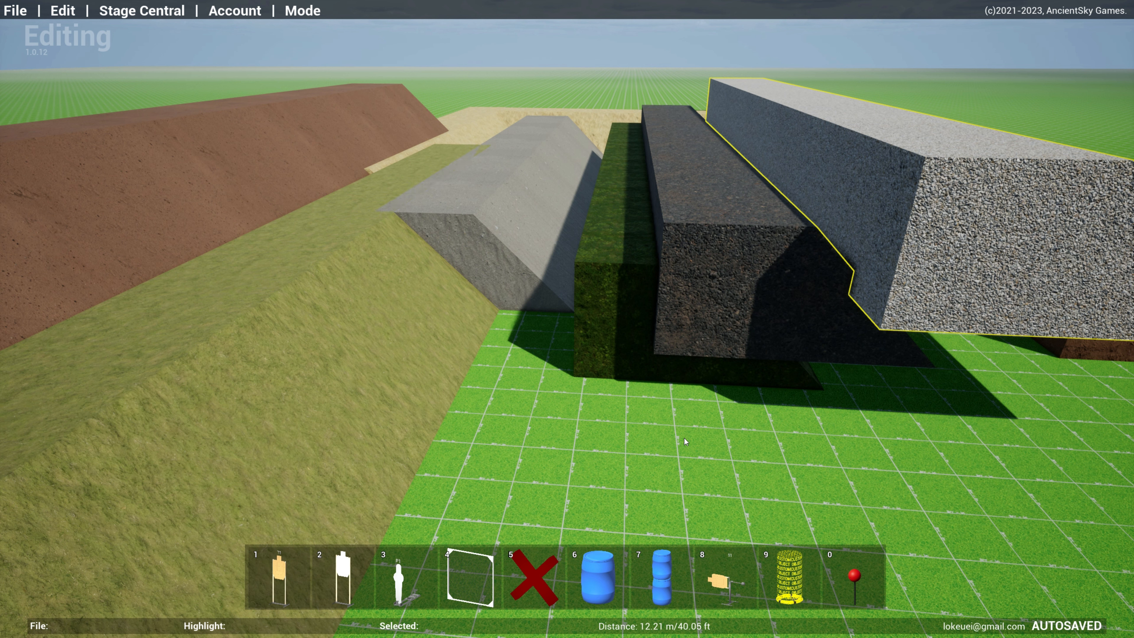
pyautogui.press('Escape')
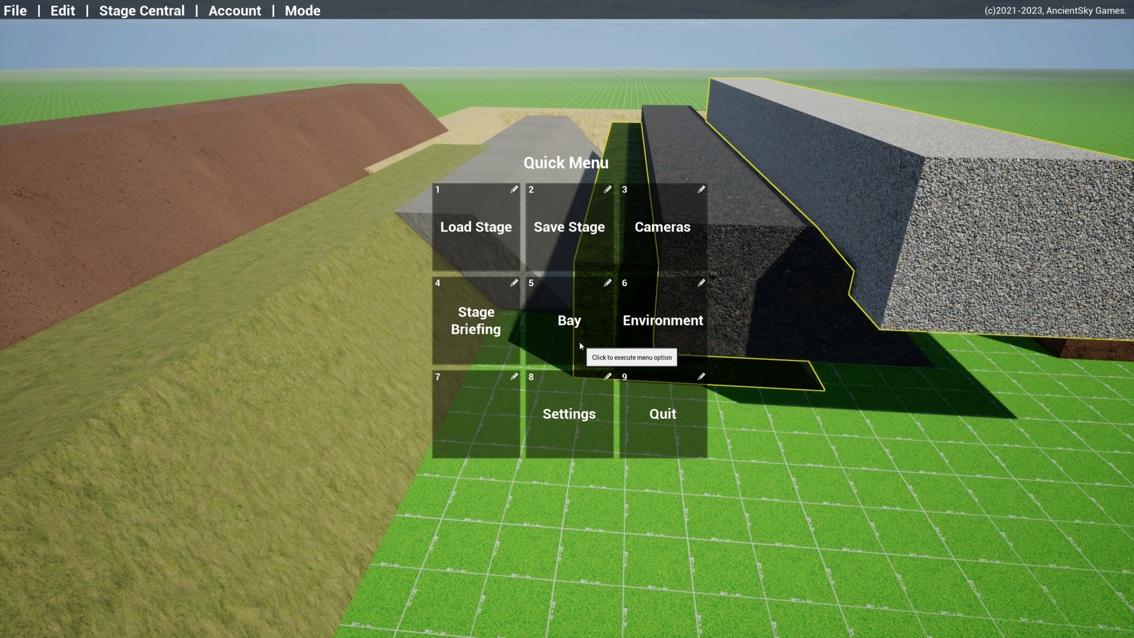
pyautogui.click(570, 425)
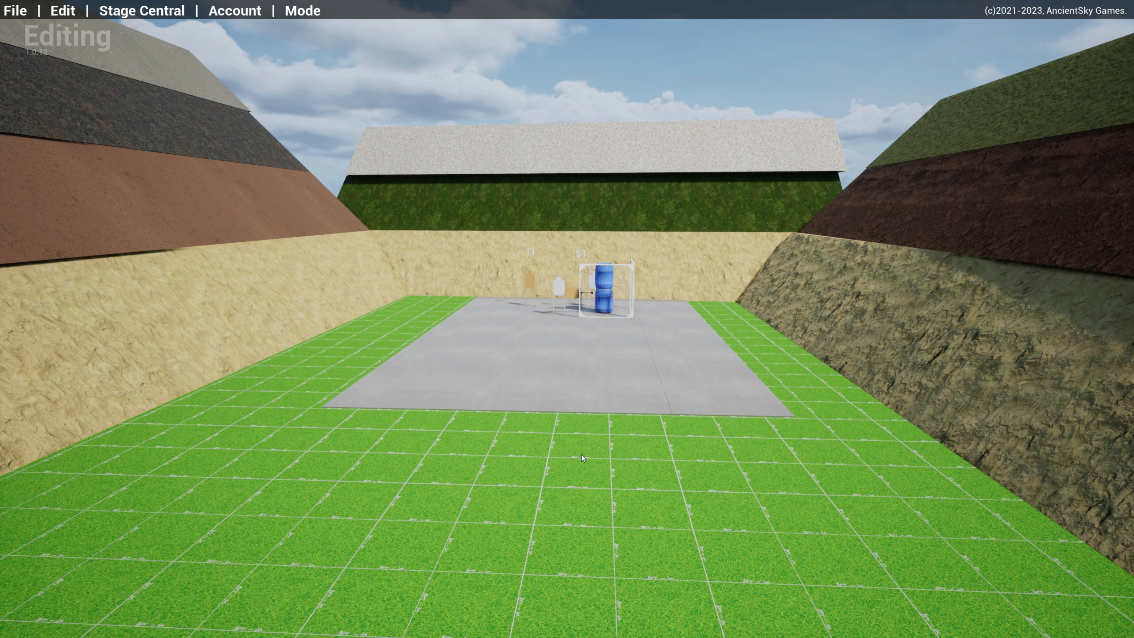
pyautogui.press('Escape')
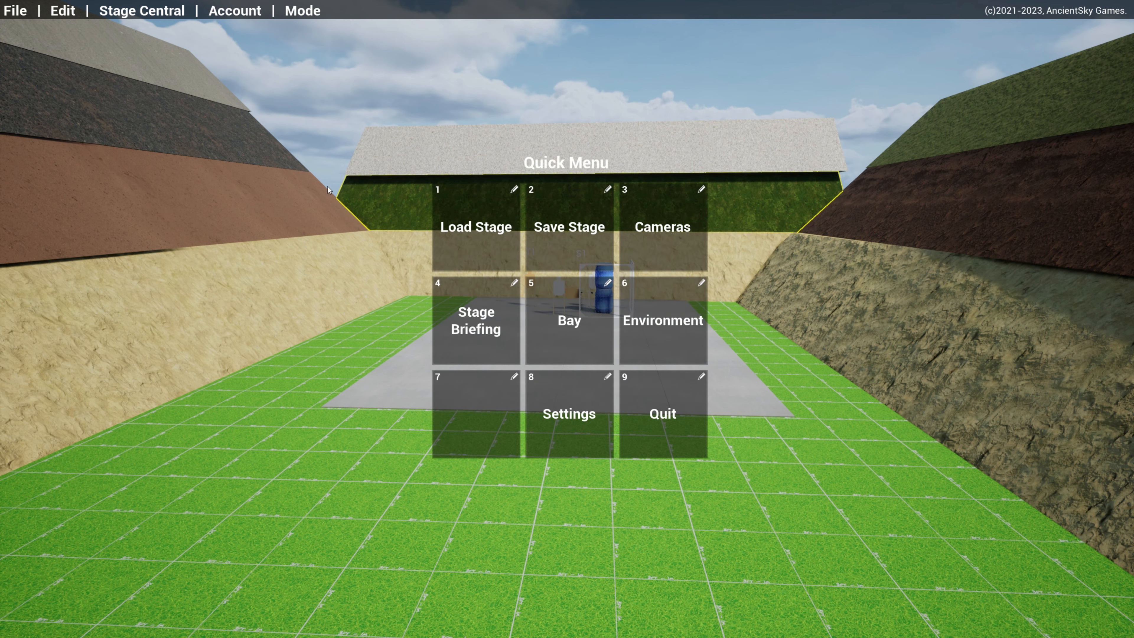
pyautogui.click(17, 12)
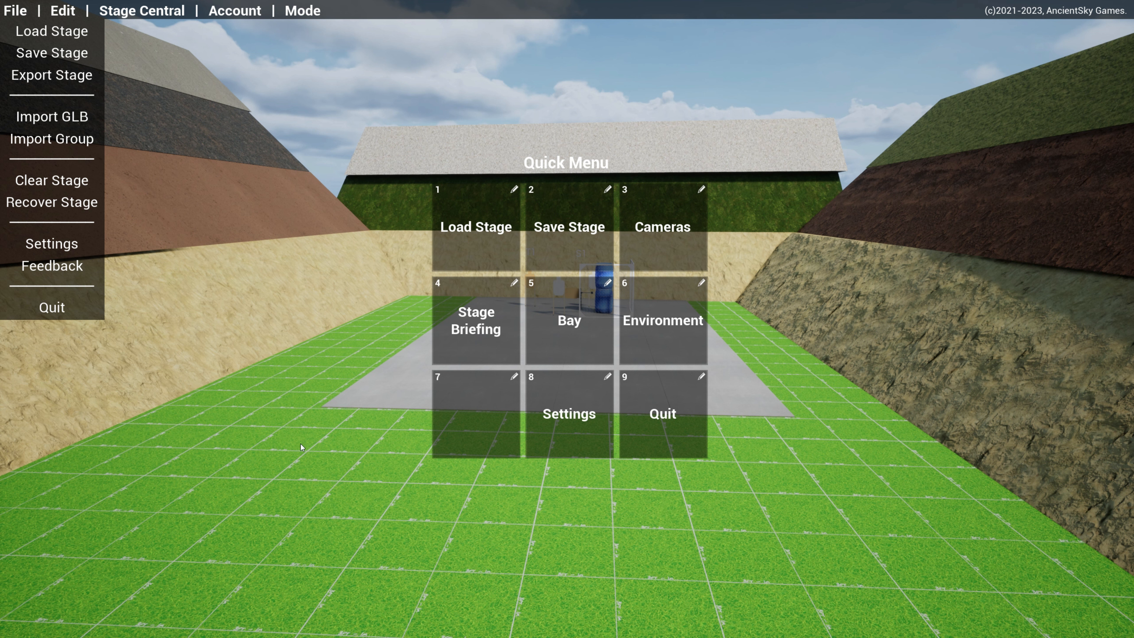
pyautogui.press('Escape')
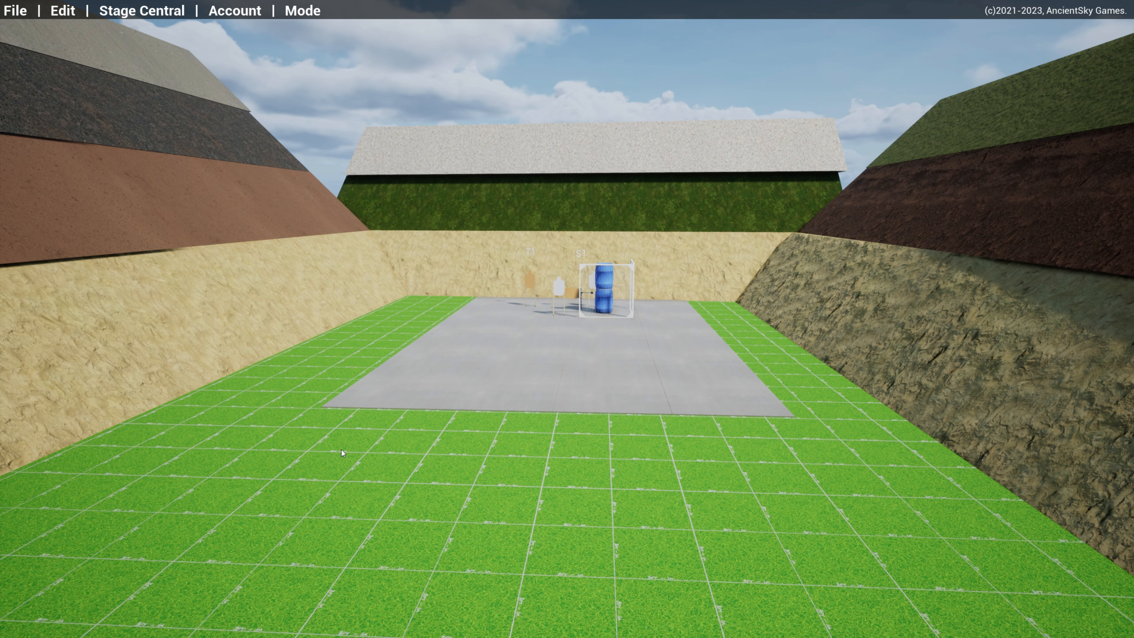